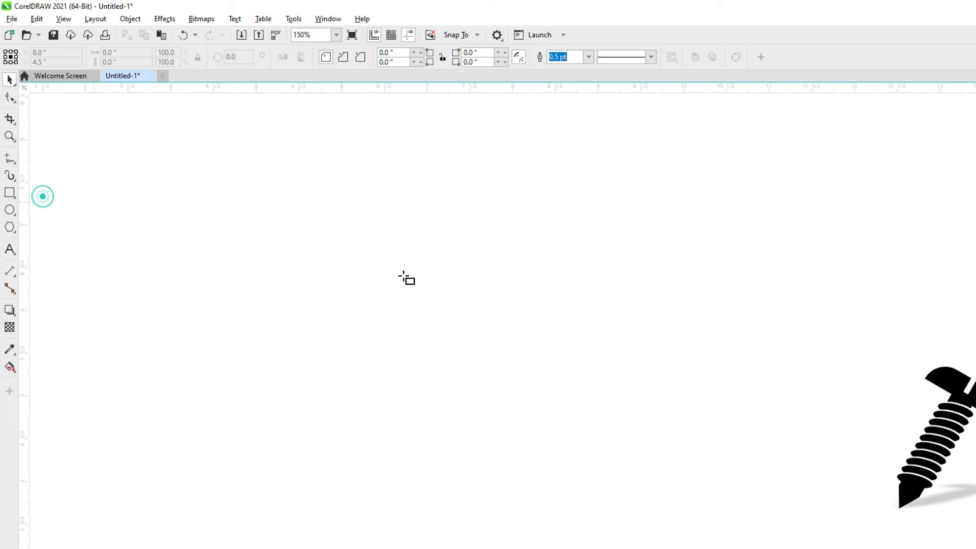
- Draw a tall, narrow rectangle about 0.47 in wide and 2.2 in high for the screw shank
left_click_drag(467, 236, 508, 452)
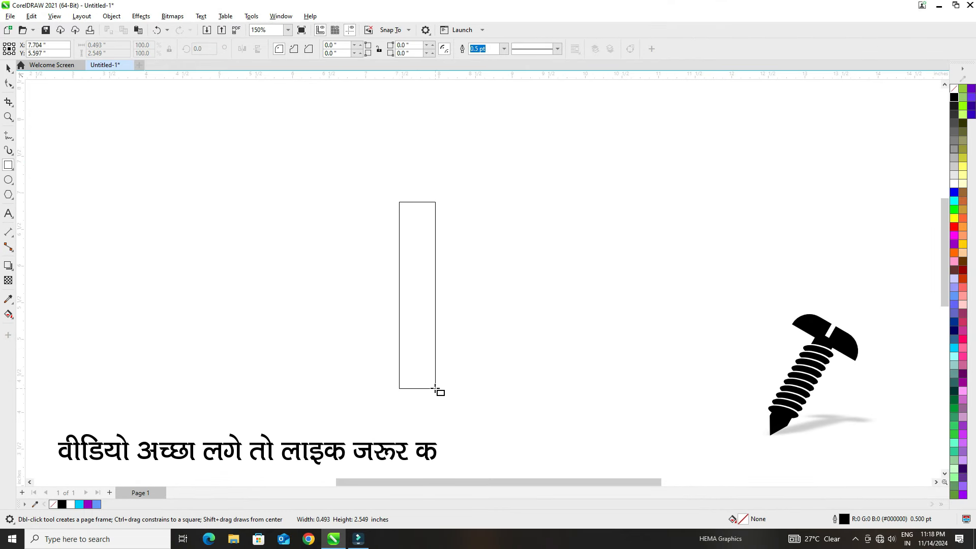
left_click_drag(435, 388, 434, 363)
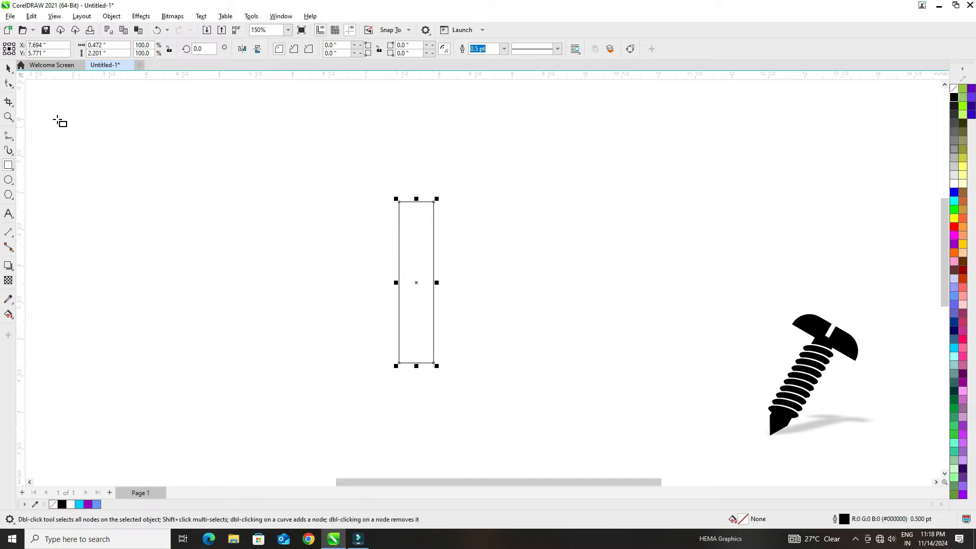
left_click(7, 66)
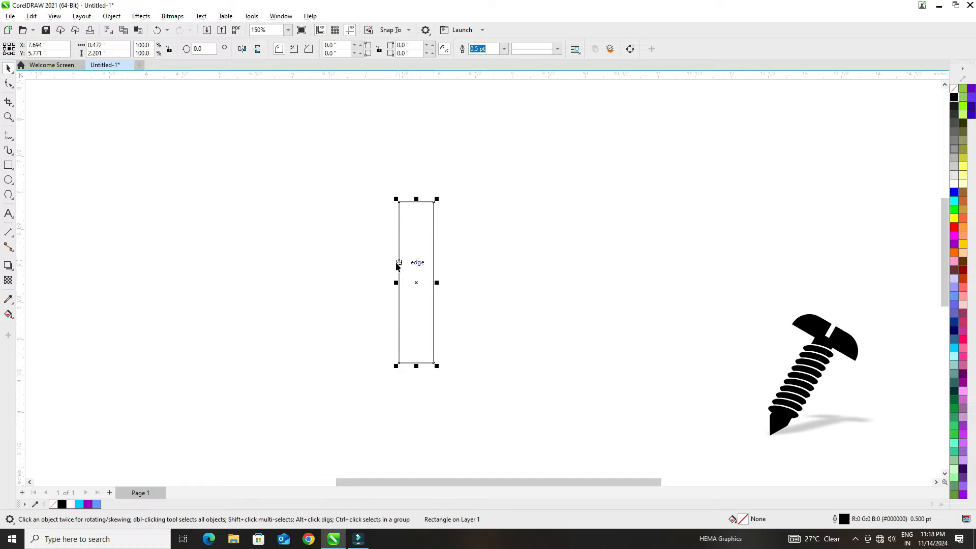
- Copy and paste the rectangle in place, and rotate the copy by 90 degrees
left_click(31, 16)
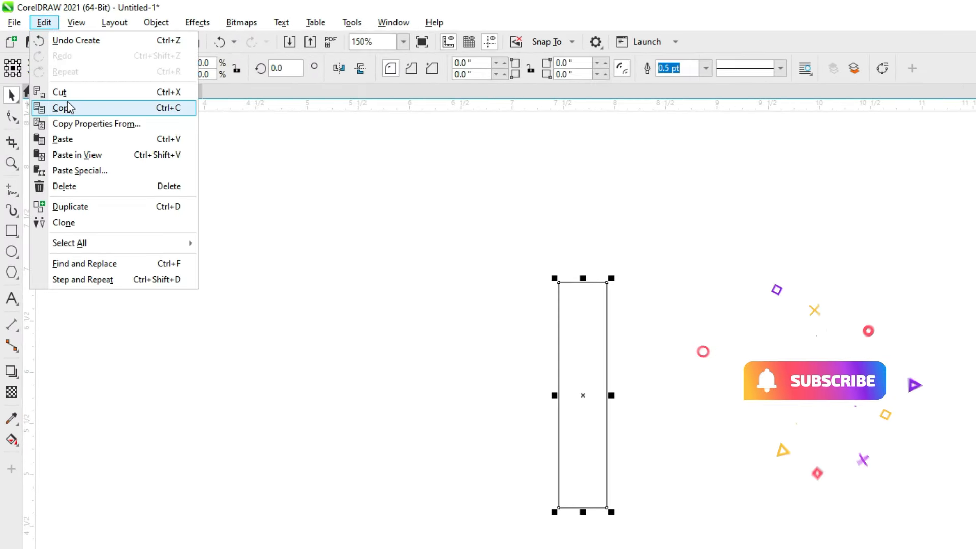
left_click(65, 107)
left_click(44, 22)
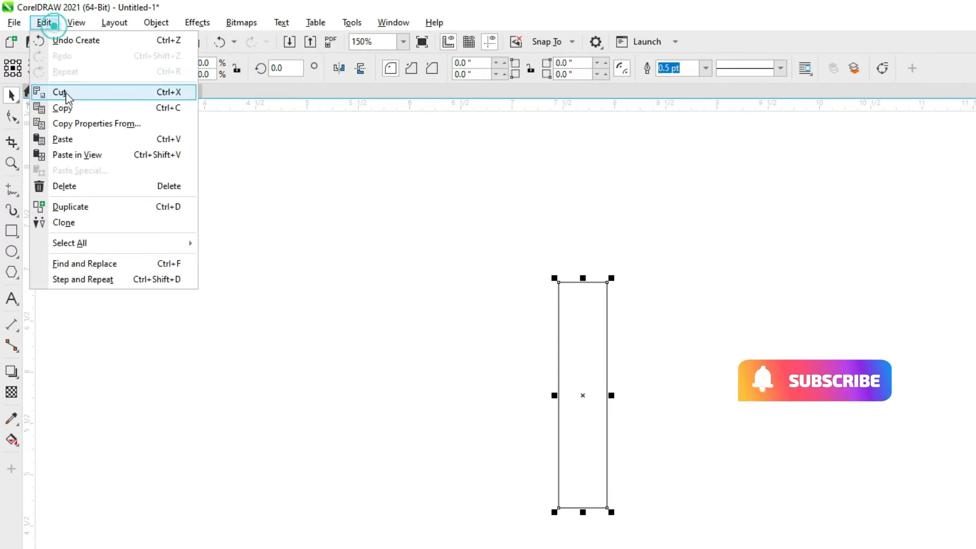
left_click(77, 142)
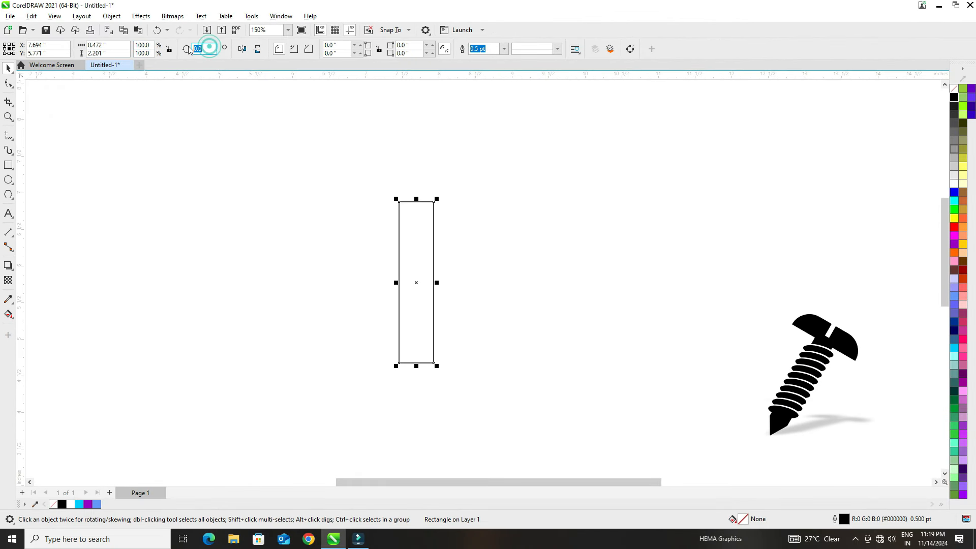
type("90")
key("Return")
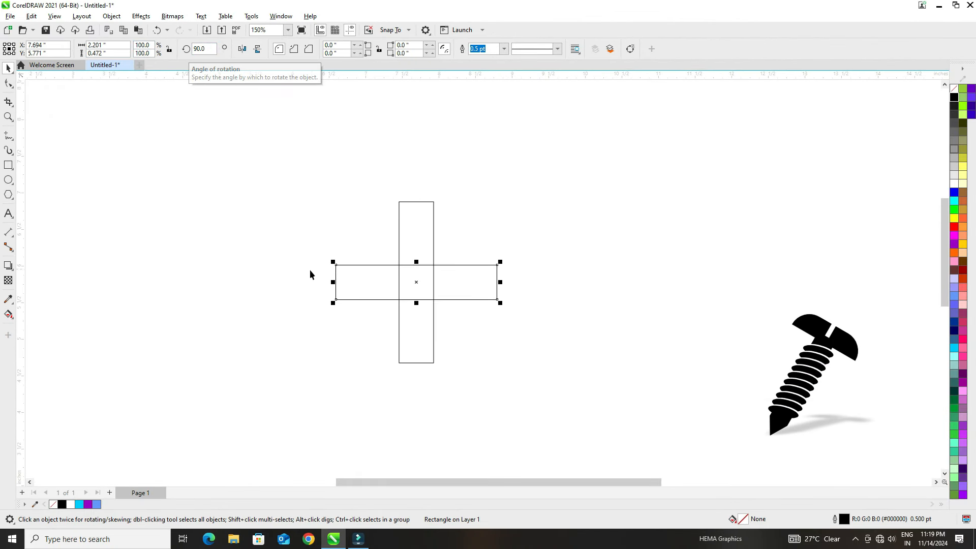
- Shorten the horizontal rectangle symmetrically to about 1.56 in wide and align its top edge with the vertical rectangle's
left_click_drag(333, 282, 367, 305)
left_click(403, 241, "shift")
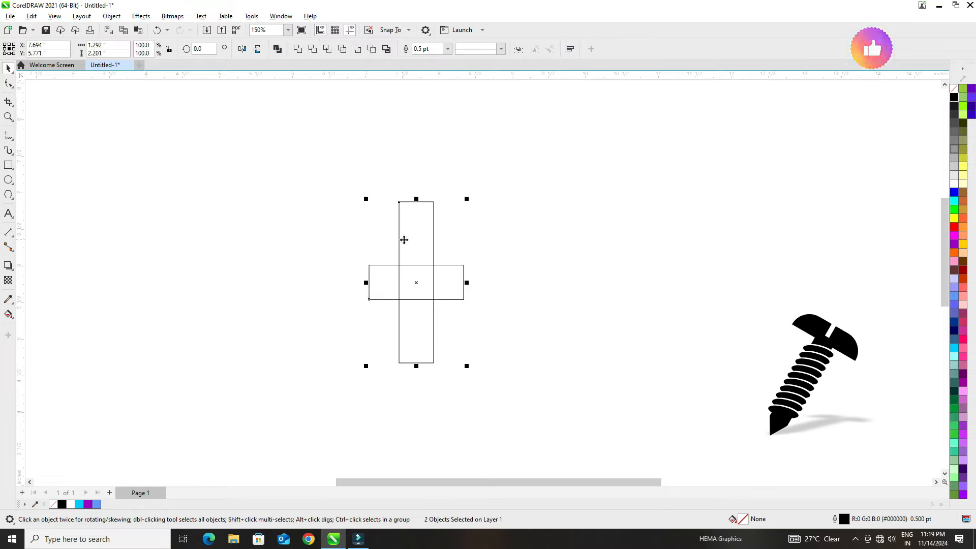
key("t")
left_click(381, 222)
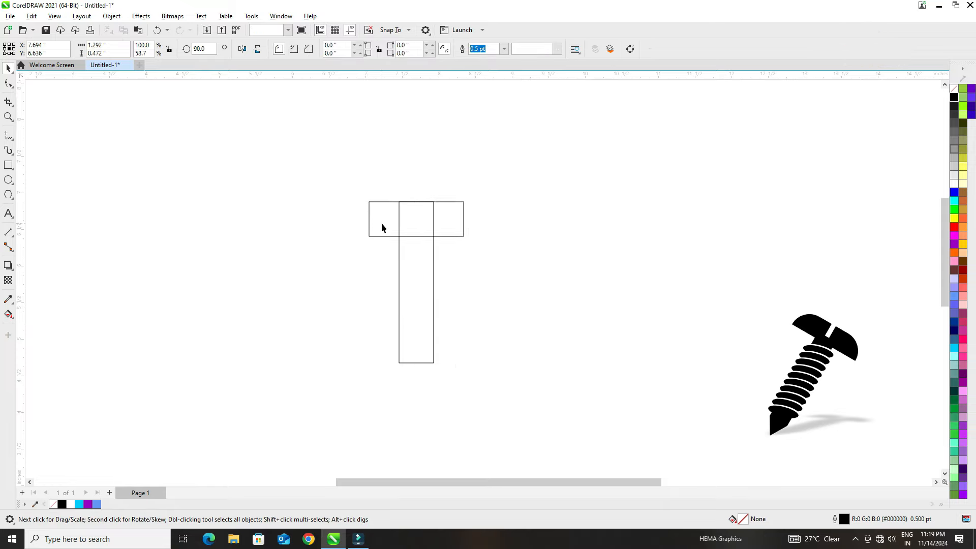
left_click_drag(366, 220, 358, 221)
left_click(328, 188)
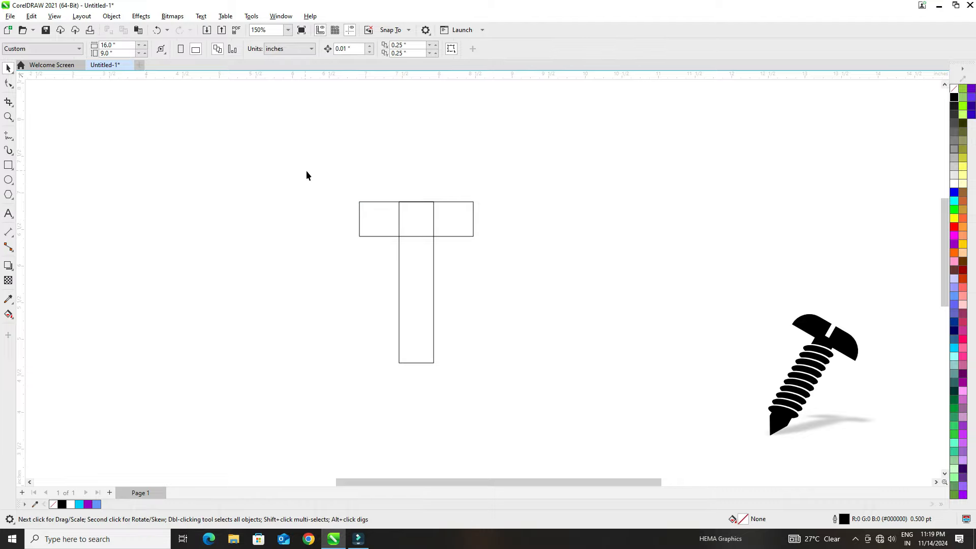
- Round the horizontal rectangle's upper-left corner with the Shape tool and increase its corner radius to 0.556 in
left_click_drag(306, 171, 524, 375)
left_click(383, 219)
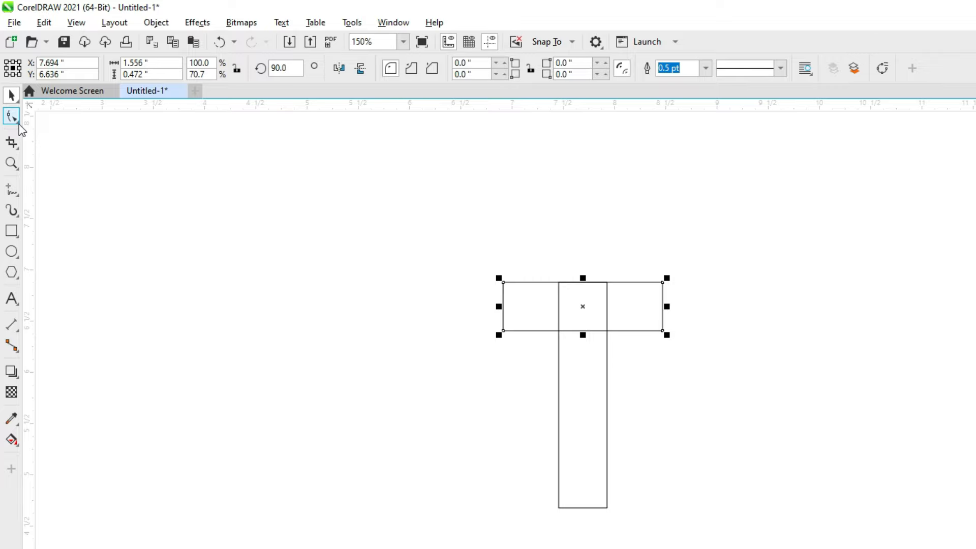
left_click(19, 123)
left_click(52, 122)
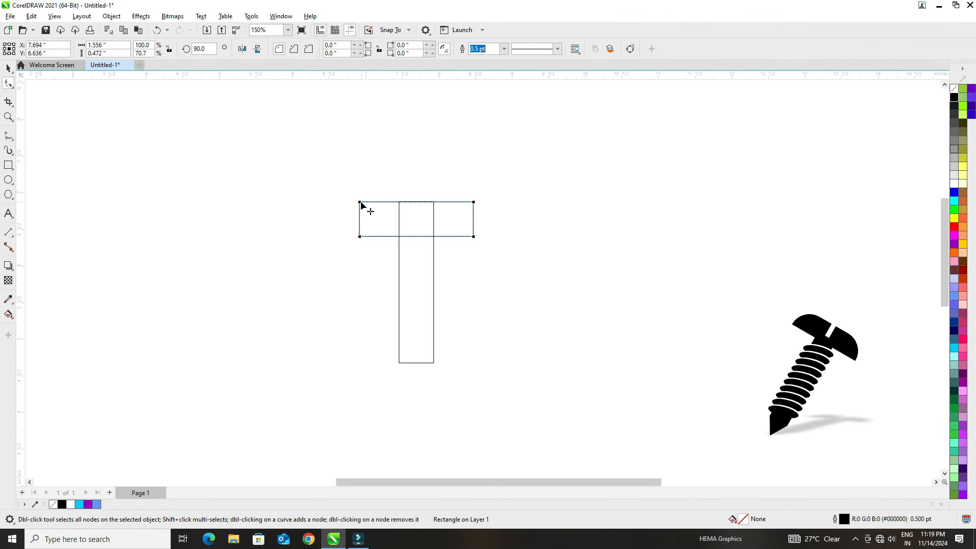
left_click_drag(361, 202, 359, 203)
left_click_drag(414, 253, 406, 238)
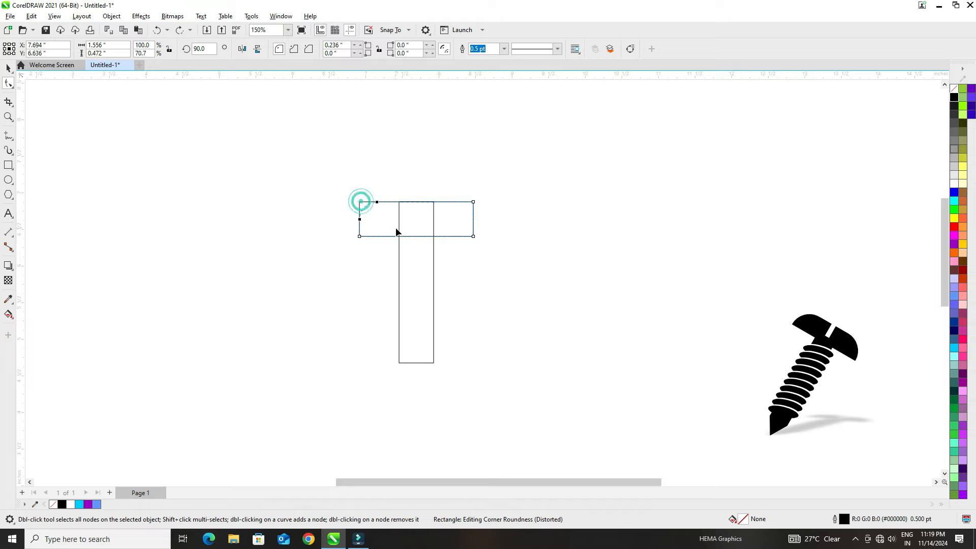
left_click(361, 45)
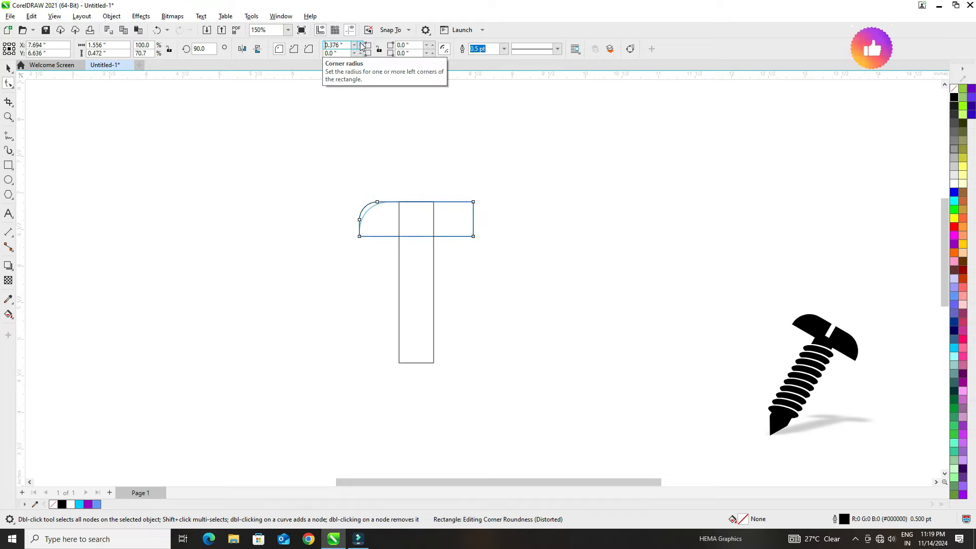
left_click(360, 44)
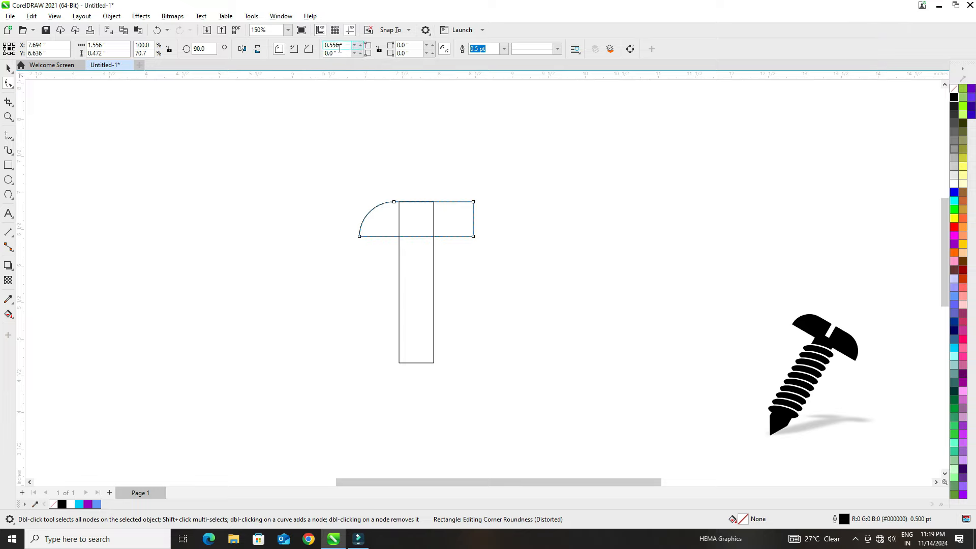
- Copy the 0.556 in corner radius to the head rectangle's upper-right corner
double_click(348, 46)
double_click(413, 44)
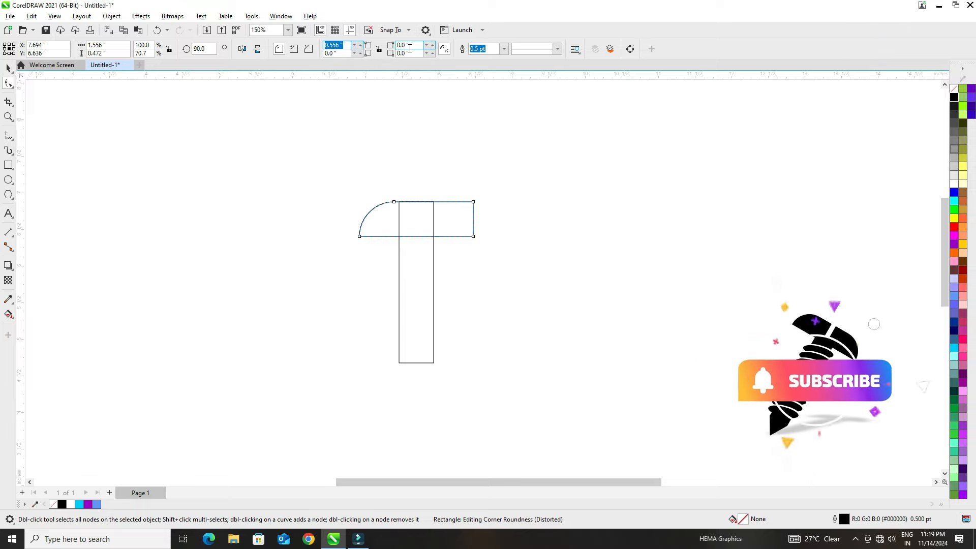
key("ctrl+v")
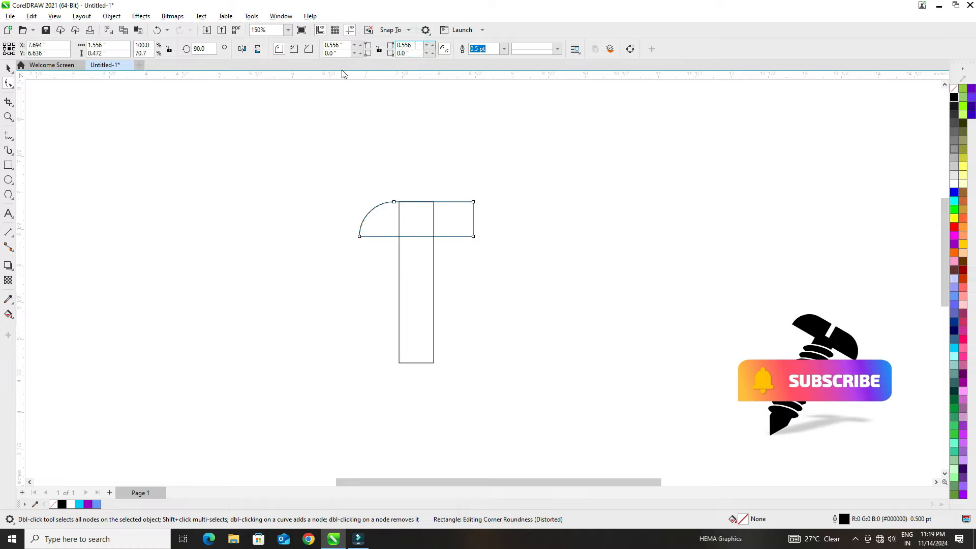
key("Return")
left_click(9, 70)
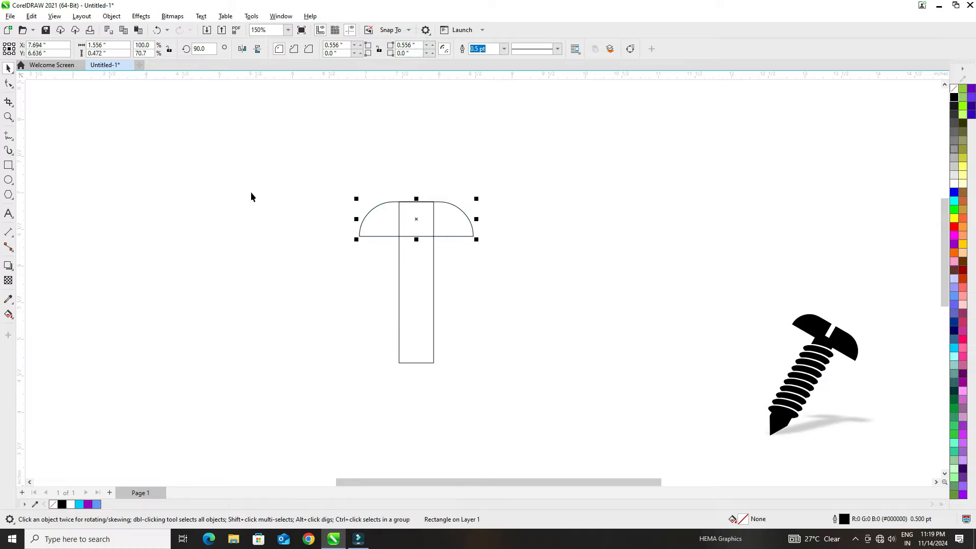
- Weld the rounded head and the vertical shank into a single shape
left_click(281, 214)
left_click_drag(268, 151, 595, 403)
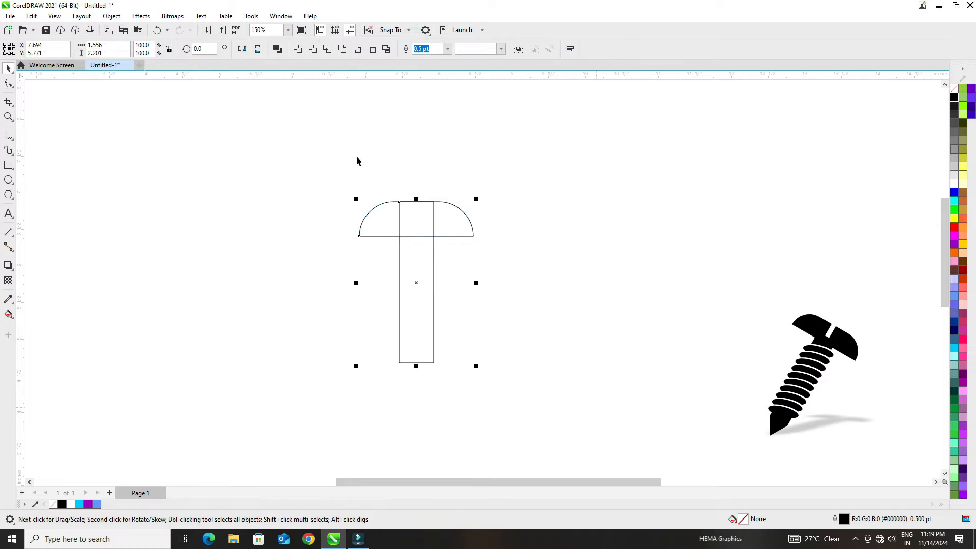
left_click(298, 49)
left_click(340, 194)
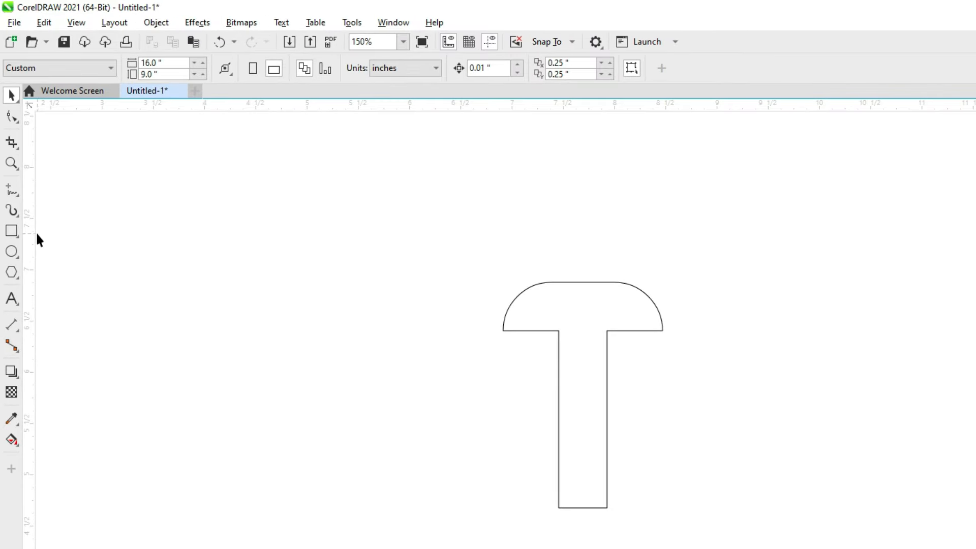
- Draw a small upright rectangle about 0.16 in wide and 0.54 in high overlapping the head's top edge
left_click(15, 235)
left_click(63, 230)
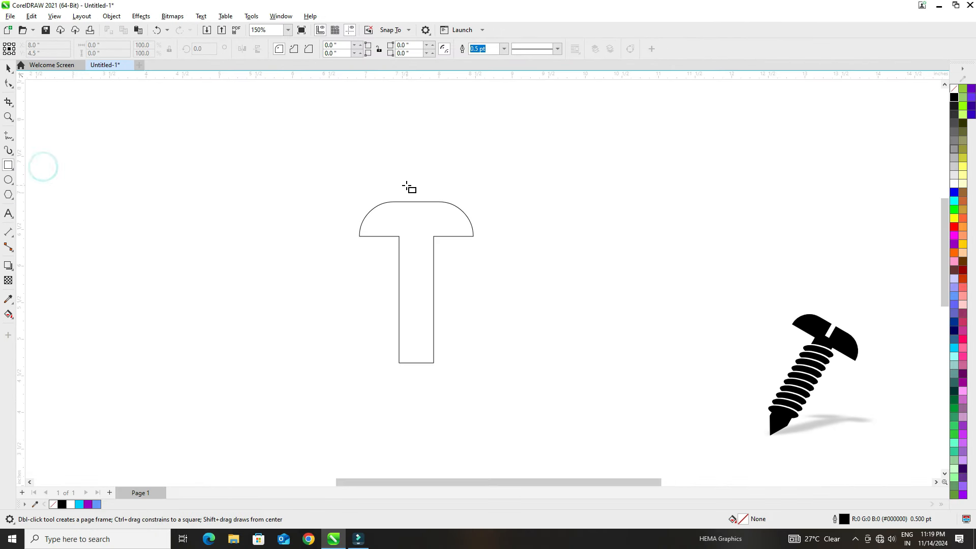
left_click_drag(405, 186, 424, 234)
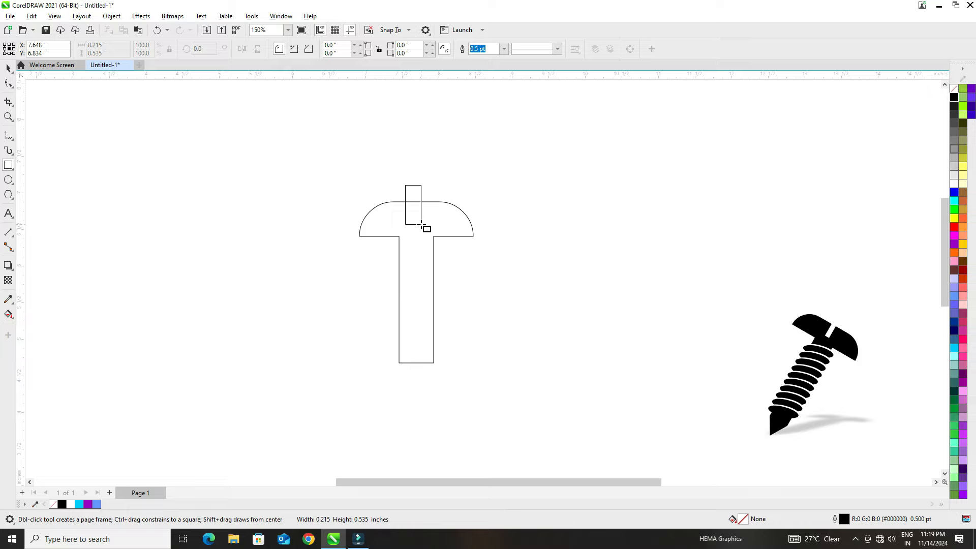
left_click_drag(422, 224, 409, 206)
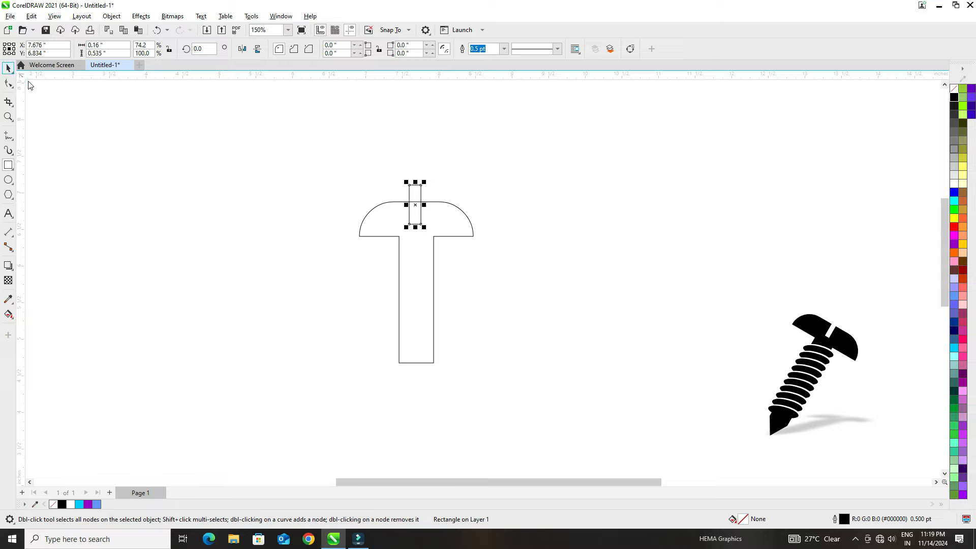
- Centre the small rectangle on the screw and move it up so it straddles the head's top edge
mouse_move(209, 148)
left_mouse_down()
mouse_move(513, 372)
mouse_move(553, 424)
left_mouse_up()
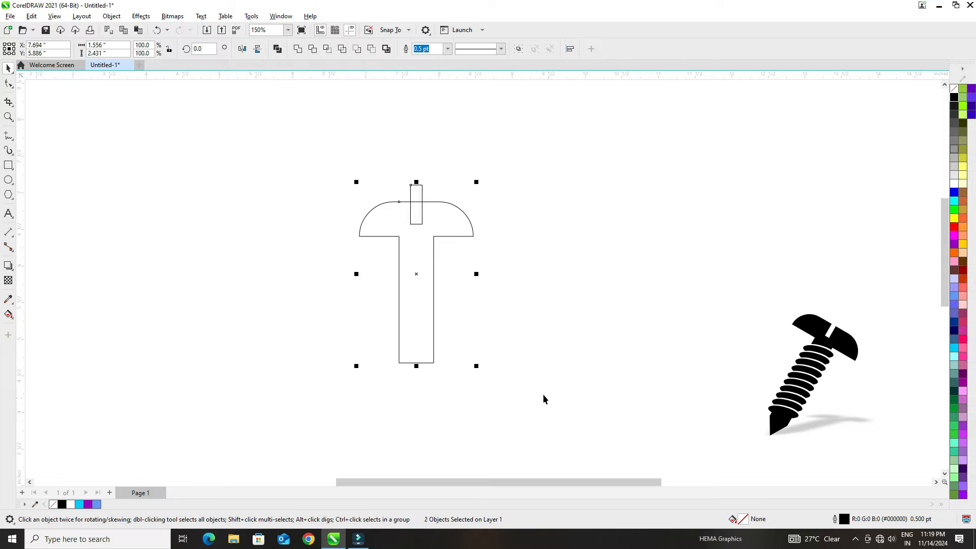
key("e")
left_click(343, 199)
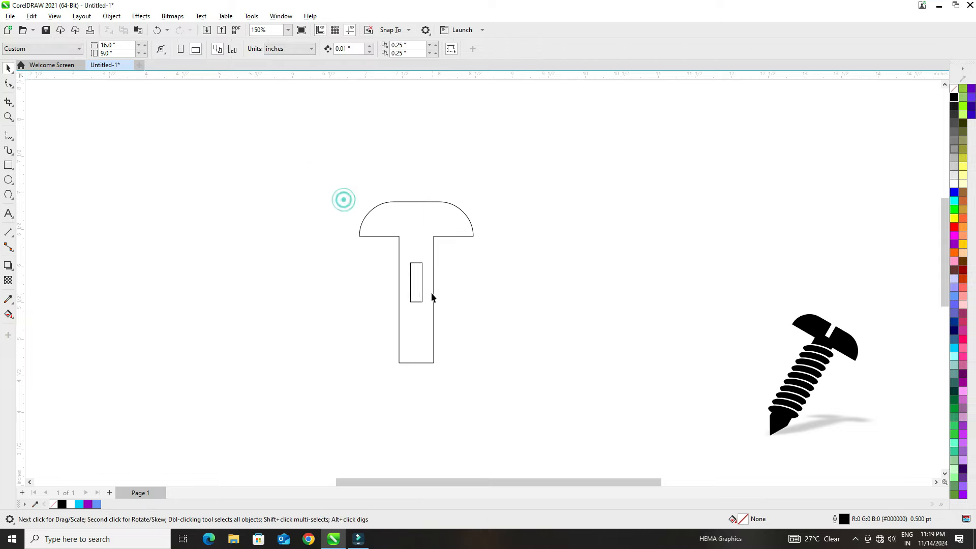
left_click(417, 283)
left_click_drag(417, 283, 416, 204)
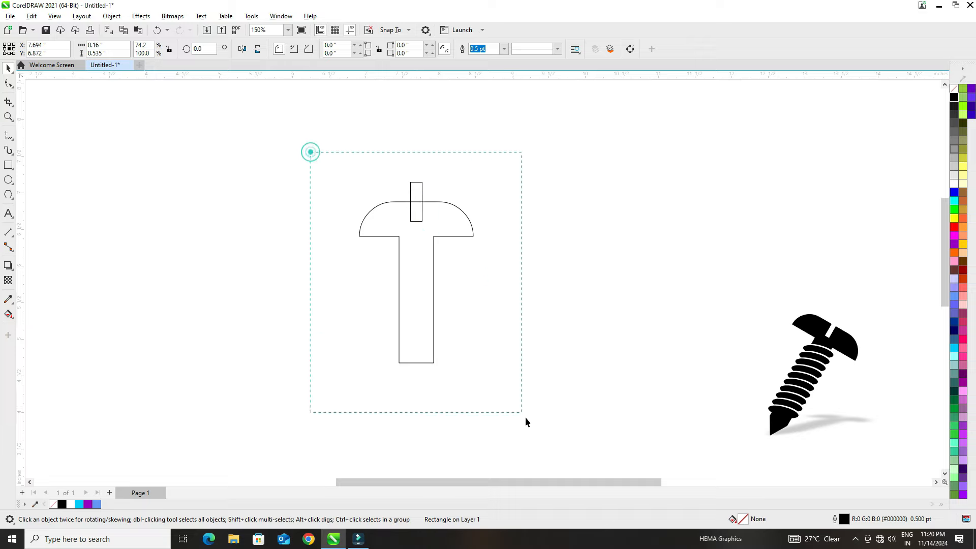
- Trim the small rectangle out of the screw head to cut the slot, and delete the cutting rectangle
left_click_drag(526, 422, 526, 422)
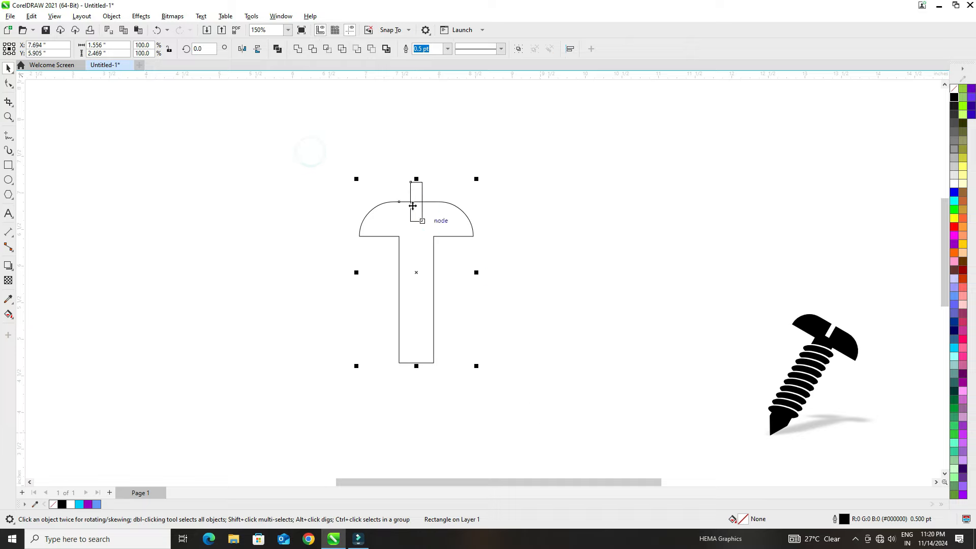
left_click(314, 50)
left_click(338, 148)
left_click_drag(414, 192, 632, 170)
key("Delete")
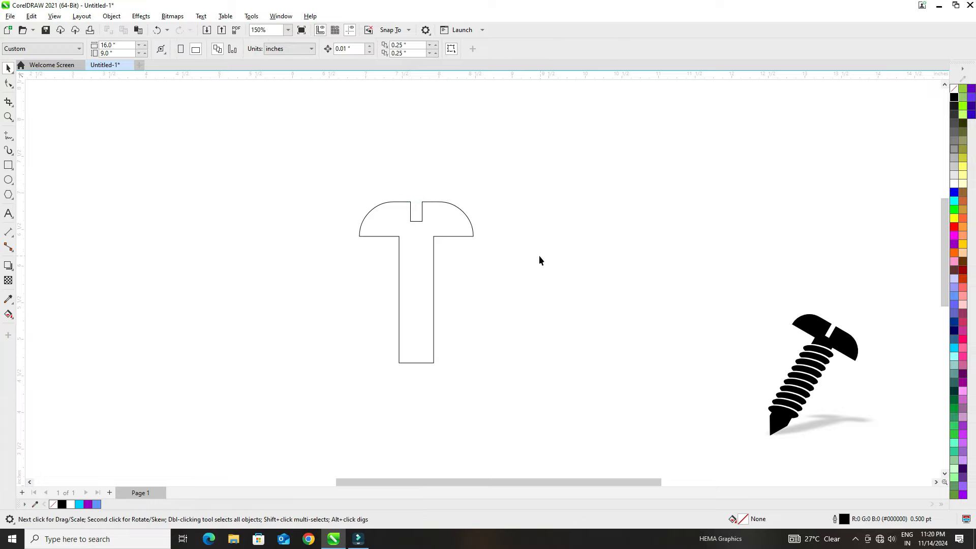
- Fill the slotted screw shape with black and move it slightly up and to the left
left_click(441, 206)
left_click(61, 505)
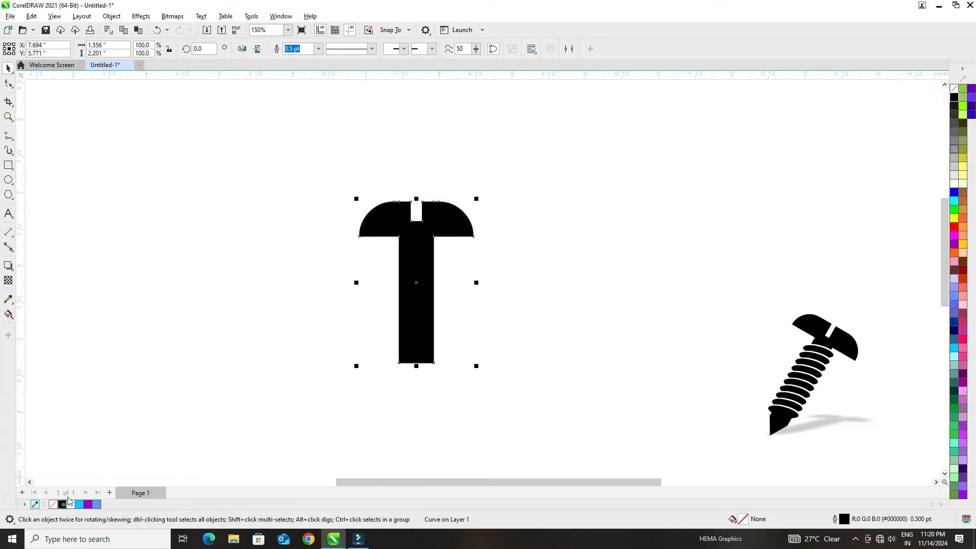
left_click(254, 264)
left_click(399, 271)
left_click_drag(399, 270, 377, 231)
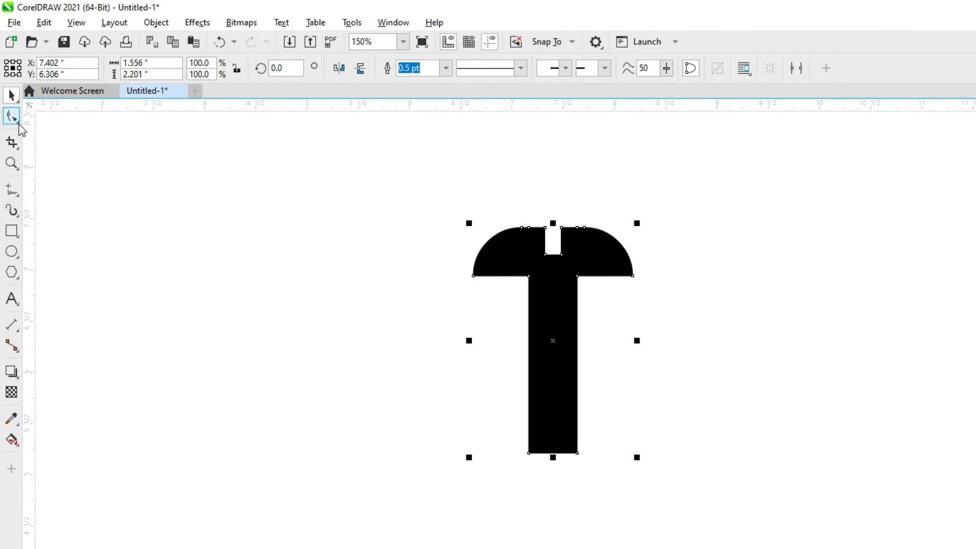
- Add a node at the middle of the shank's bottom edge and remove the stray node on its right side
left_click(18, 121)
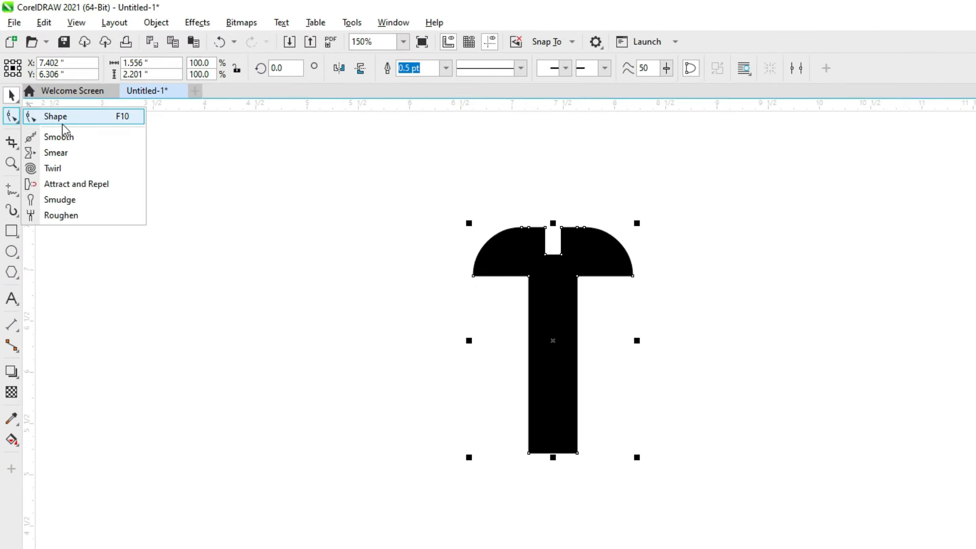
left_click(56, 115)
left_click(516, 437)
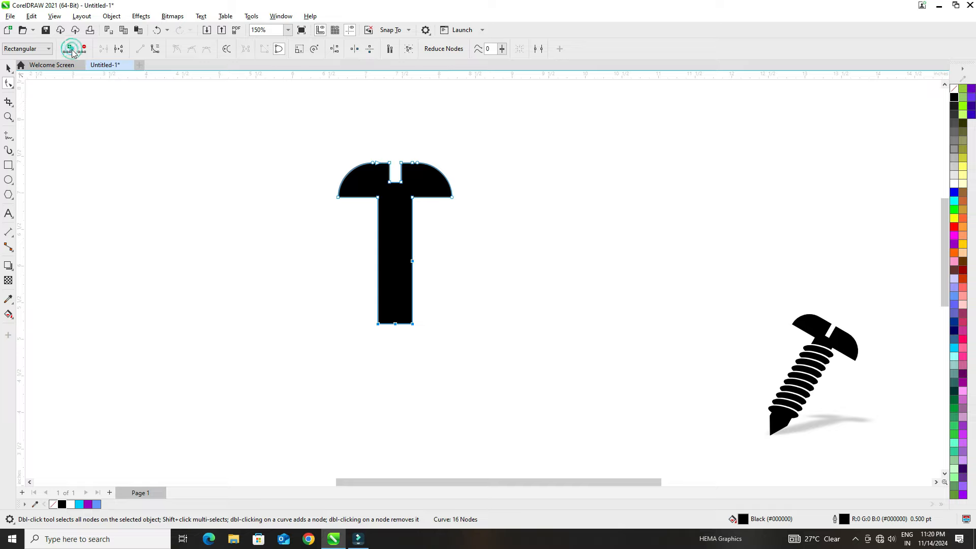
left_click_drag(465, 279, 462, 278)
left_click(82, 48)
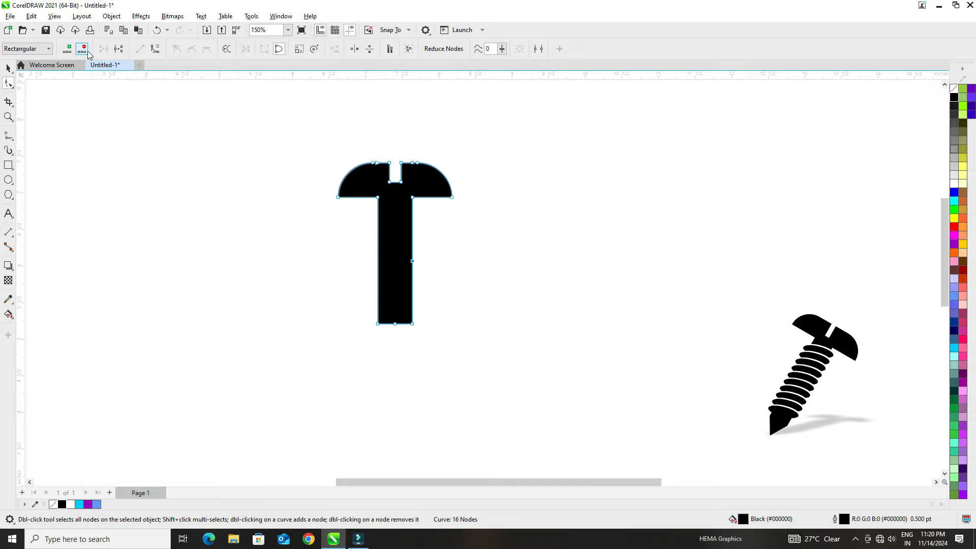
- Pull the bottom middle node down into a pointed tip, making the screw about 2.67 in tall, and shift it slightly left
left_click(396, 324)
left_click_drag(395, 325, 396, 358)
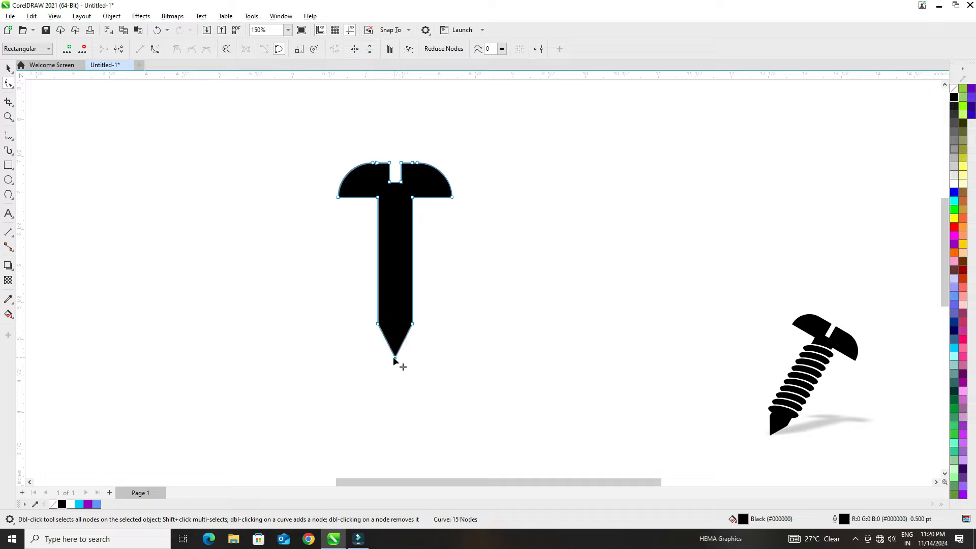
left_click(8, 68)
left_click_drag(400, 247, 378, 251)
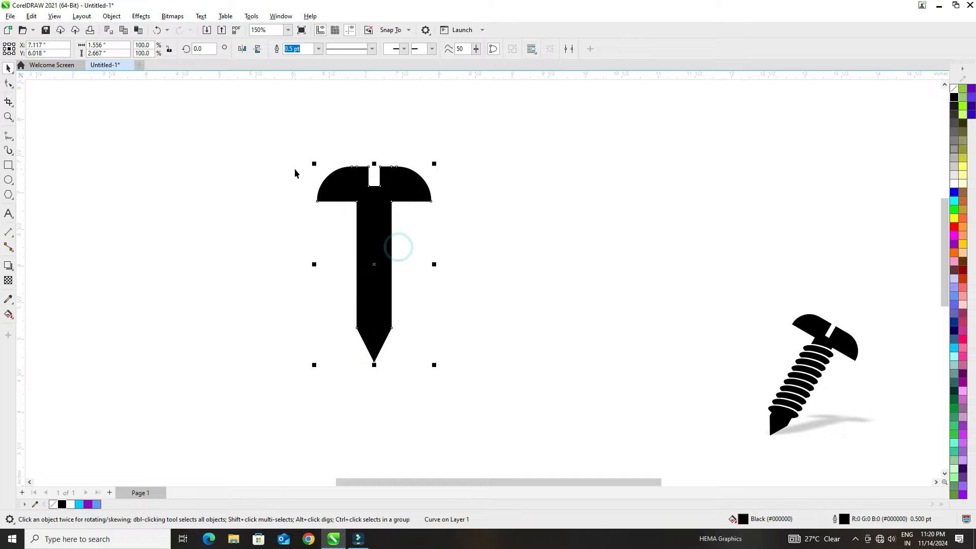
- Enlarge the screw proportionally about its centre to about 1.91 by 3.28 in
left_click_drag(315, 164, 293, 145)
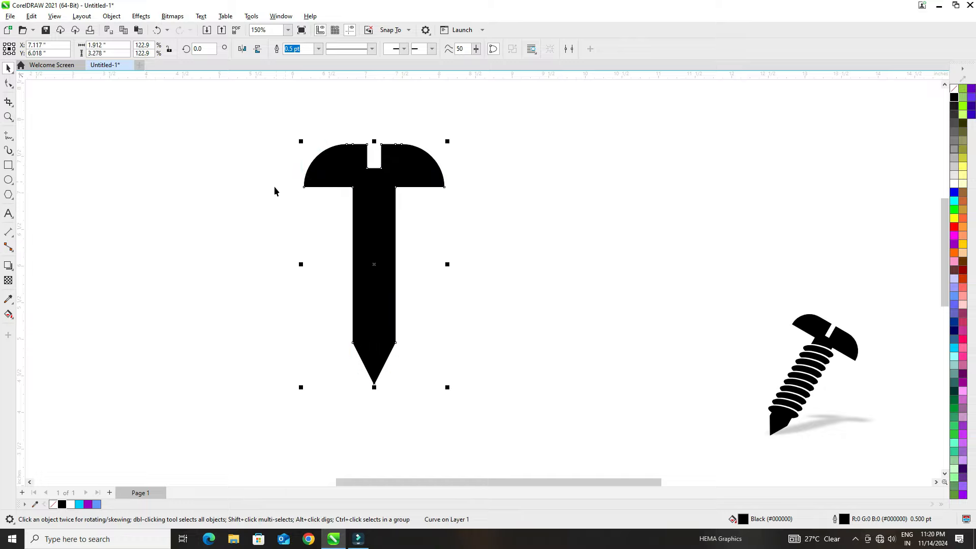
left_click(248, 201)
left_click(373, 264)
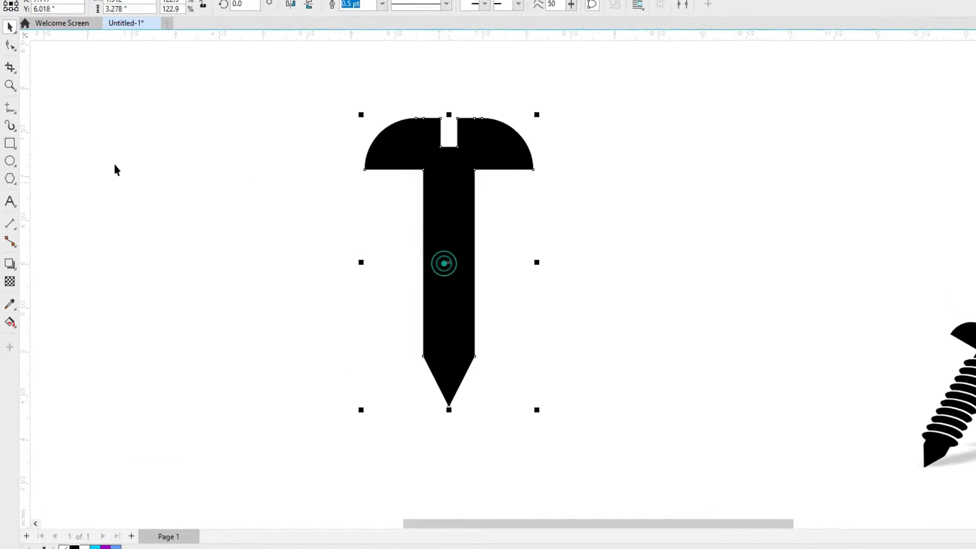
- Draw a flat ellipse about 1.11 by 0.19 in beside the screw's shank and fill it white
left_click(20, 149)
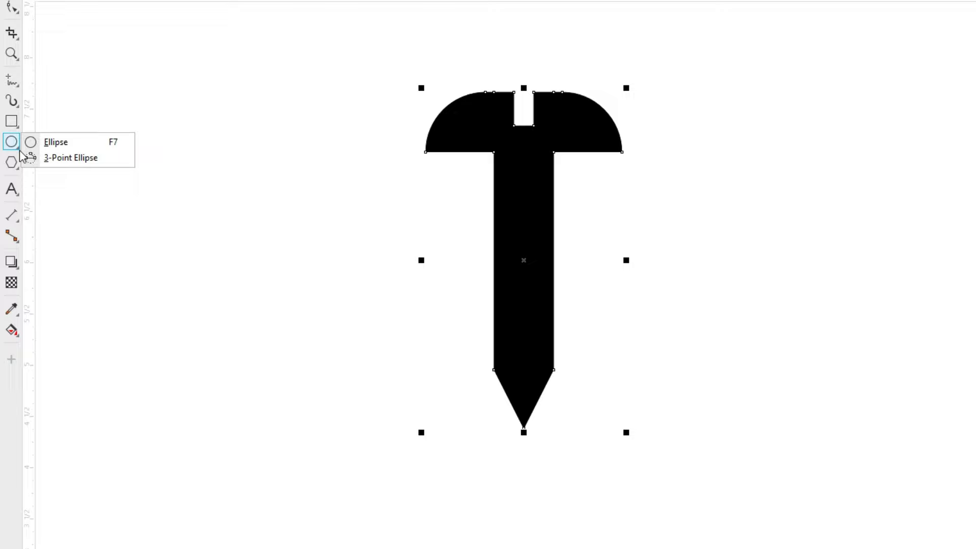
left_click(57, 143)
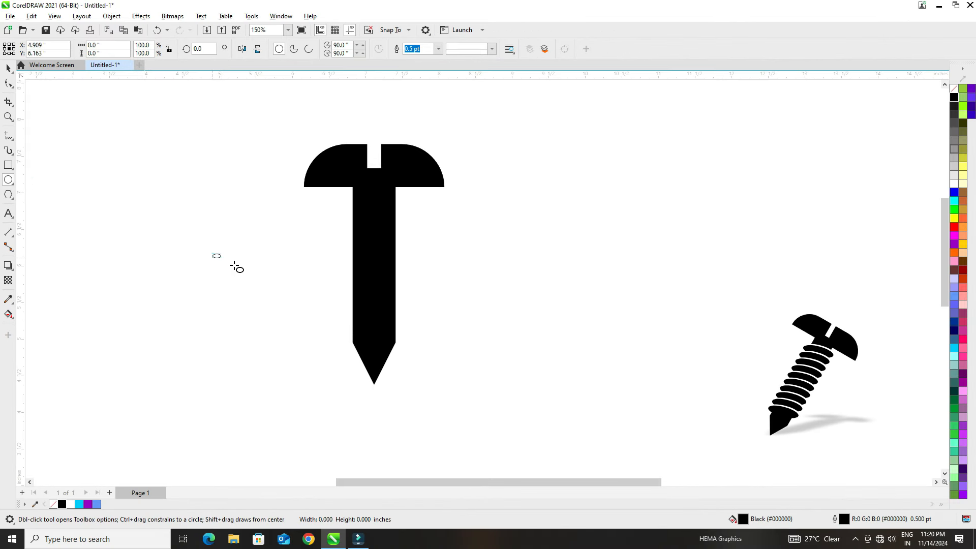
left_click_drag(212, 254, 295, 269)
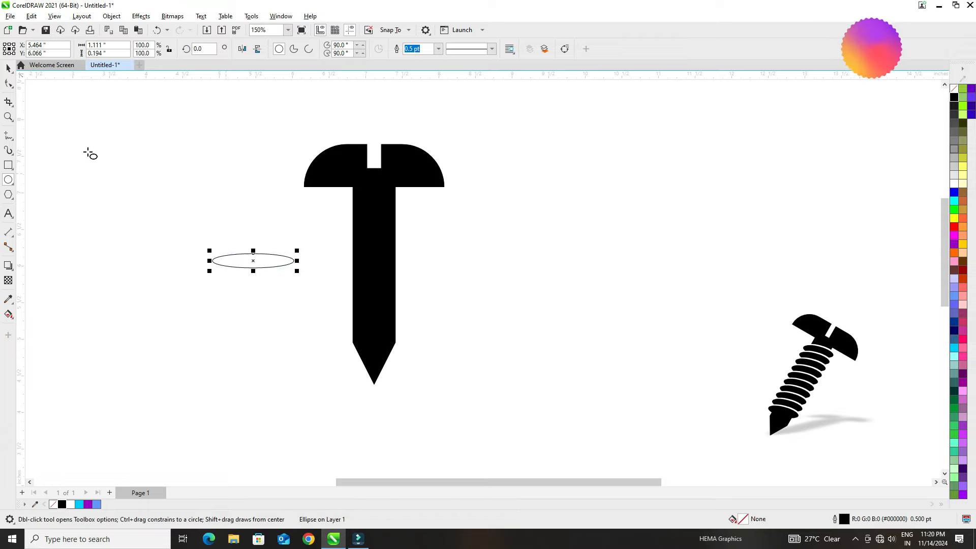
left_click(9, 69)
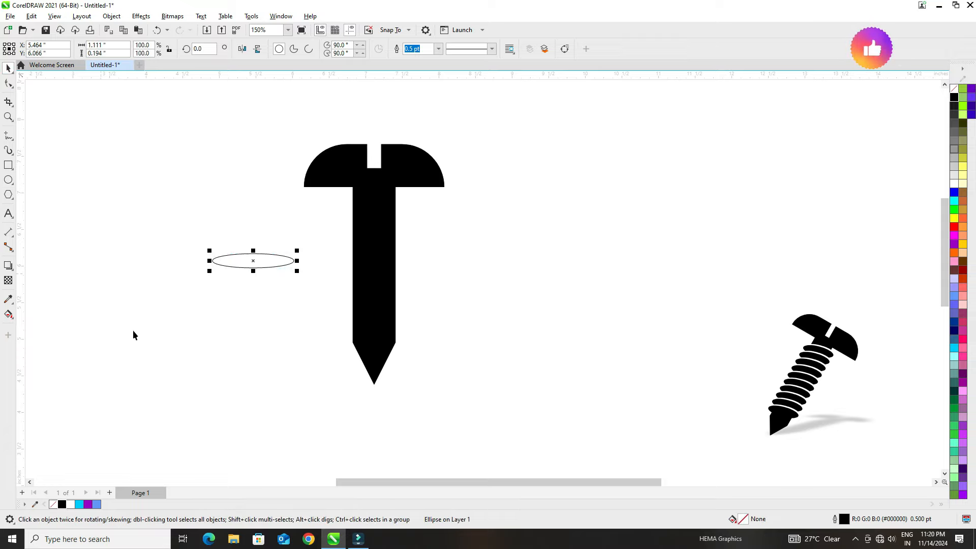
left_click(69, 505)
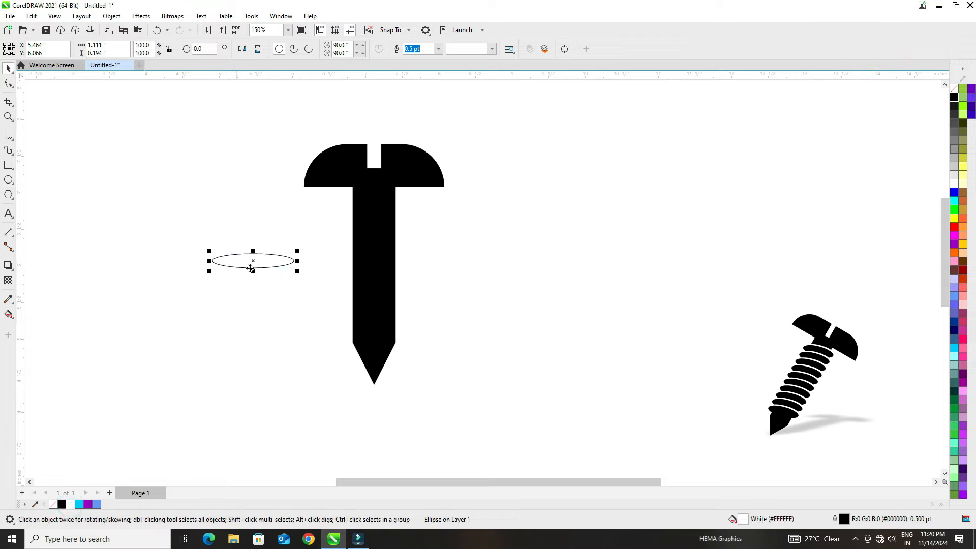
- Place a copy of the white ellipse slightly below it, overlapping, and fill the copy black
mouse_move(252, 262)
left_mouse_down()
mouse_move(253, 274)
mouse_move(252, 265)
left_mouse_up()
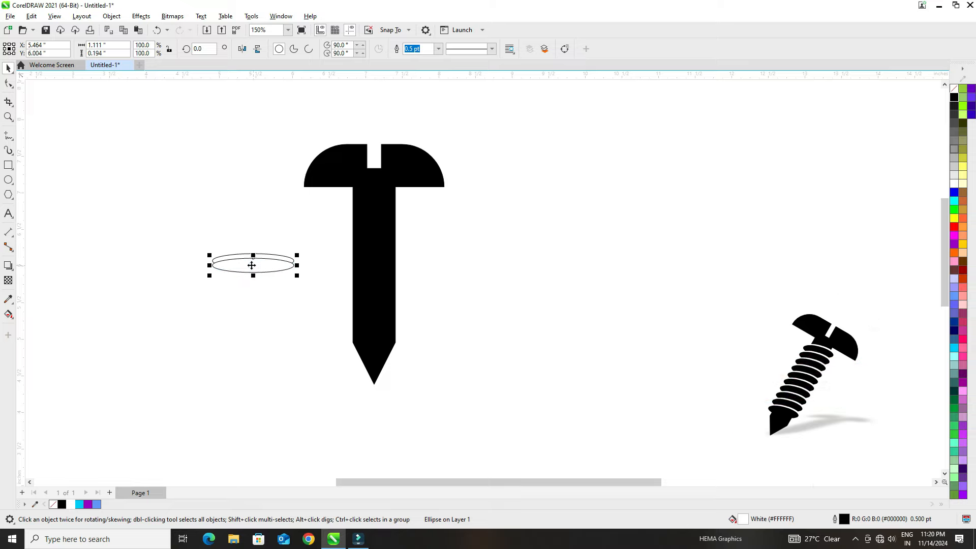
left_click(62, 505)
left_click(188, 235)
- Remove the outlines from both ellipses and group them as one thread
left_click_drag(151, 198, 337, 323)
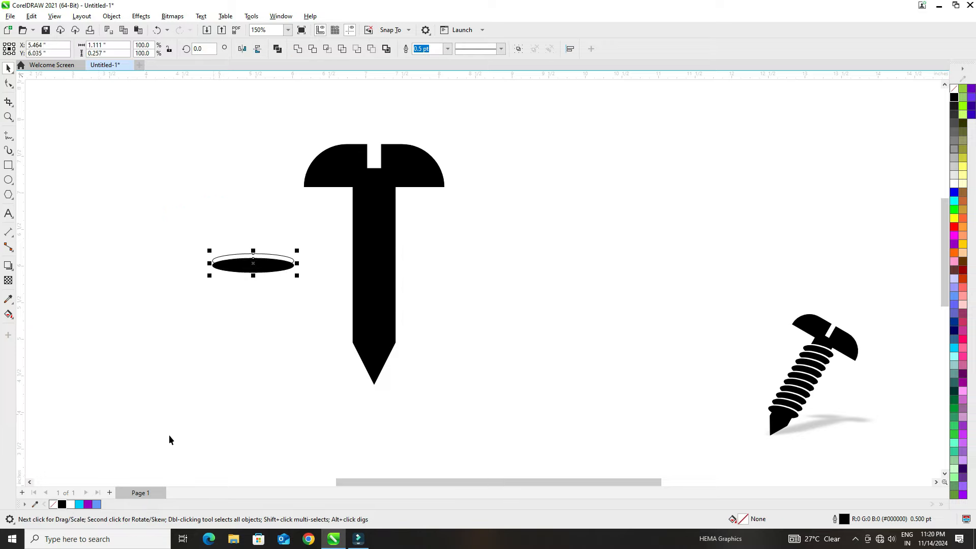
right_click(54, 504)
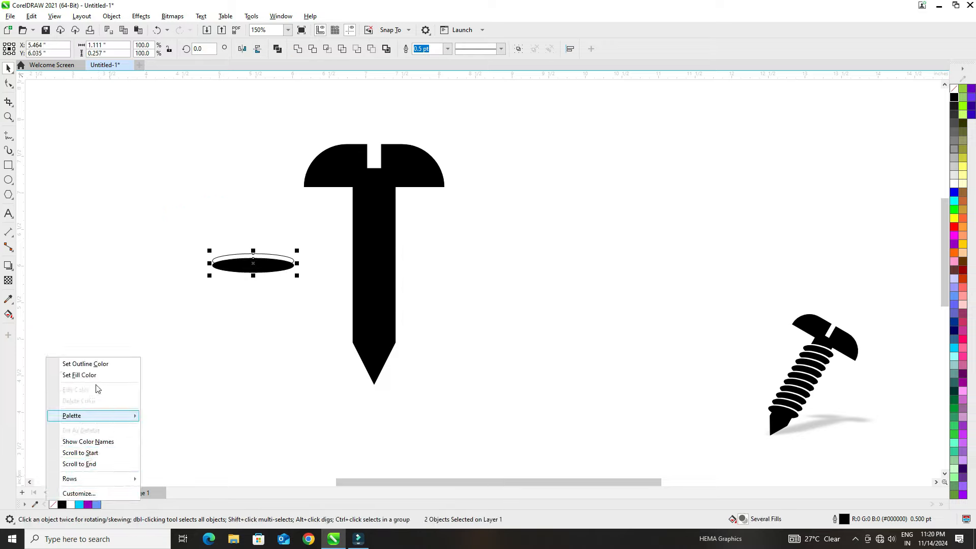
left_click(98, 367)
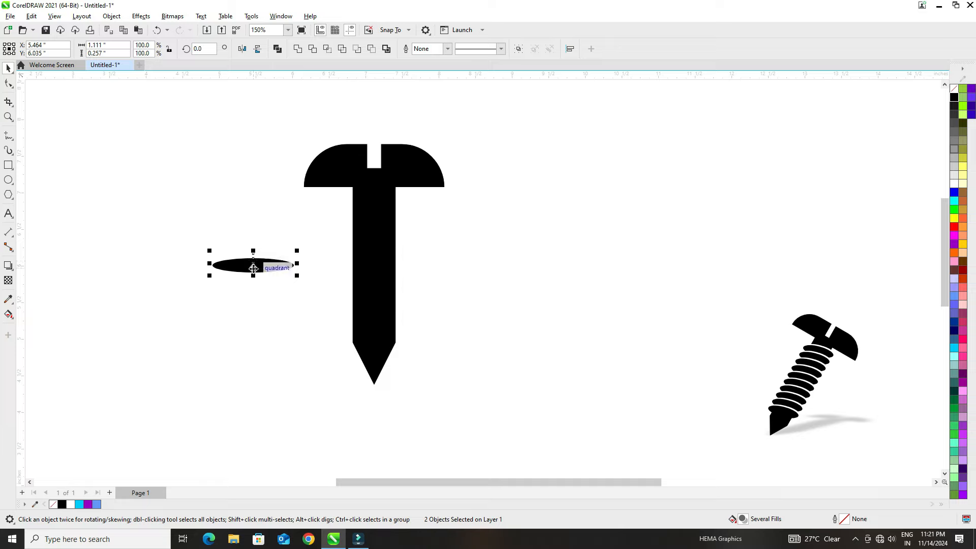
key("ctrl+g")
- Rotate the thread group about 14.5° counterclockwise, move it onto the shank and align its centre with the screw's centre
left_click(262, 263)
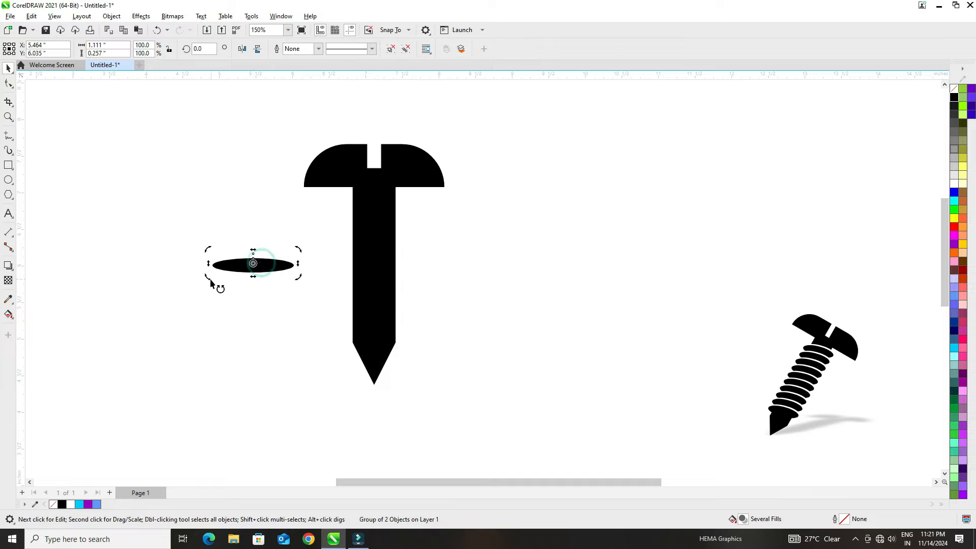
left_click_drag(217, 279, 381, 216)
left_click(365, 277, "shift")
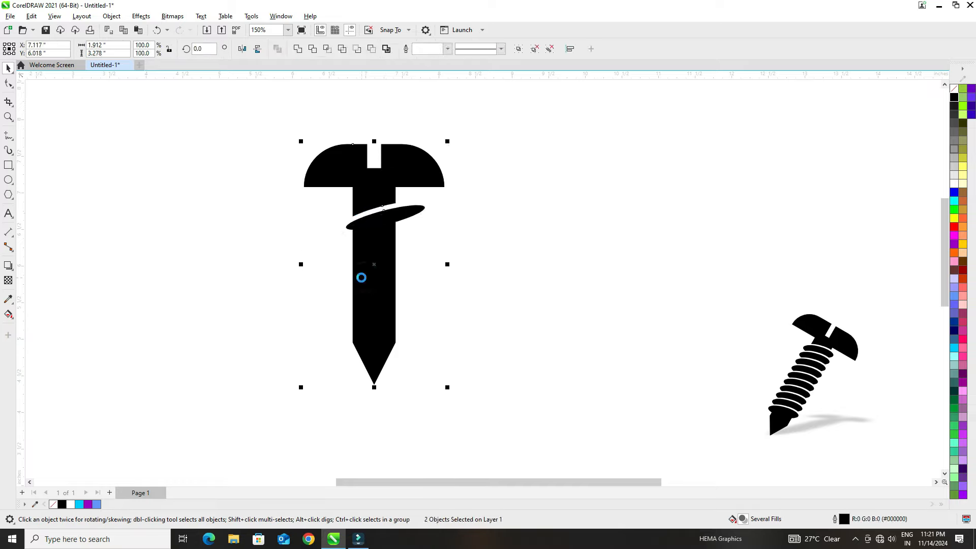
key("c")
key("e")
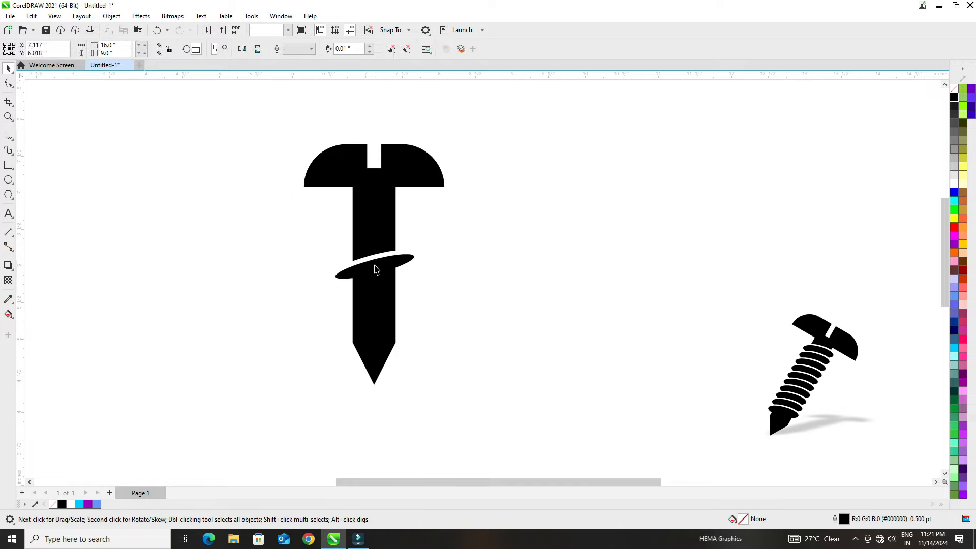
- Move the thread up below the screw head and place a copy straight below it, just above the tip
left_click(375, 266)
left_click_drag(374, 266, 379, 331)
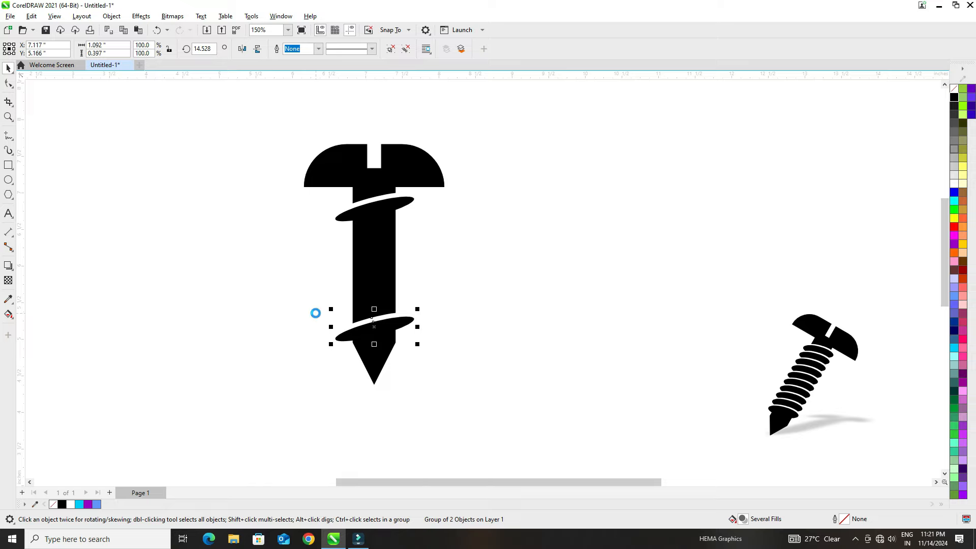
key("Down")
left_click(291, 298)
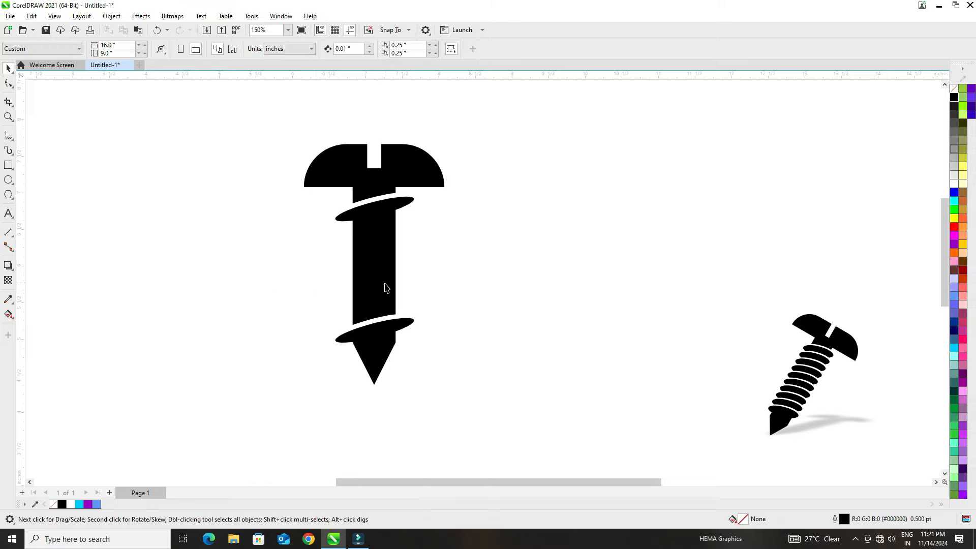
- Delete the lower thread copy and shrink the upper thread proportionally to about 0.94 by 0.34 in
left_click(379, 324)
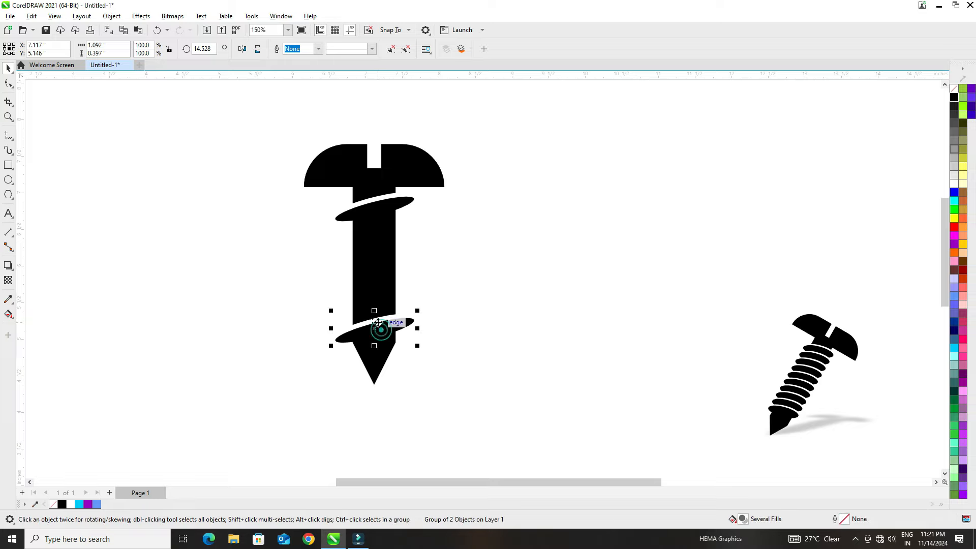
key("Delete")
left_click(384, 205)
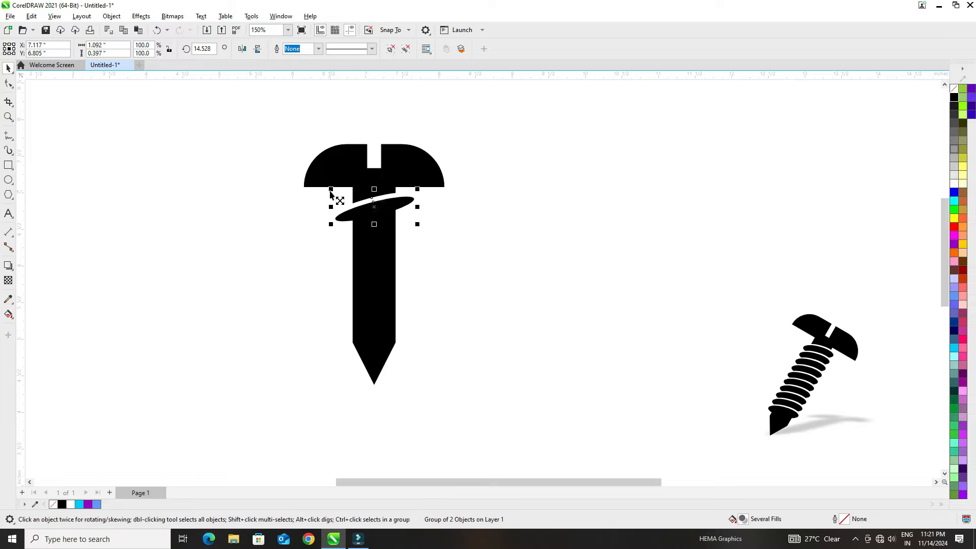
left_click_drag(331, 189, 374, 201)
- Move the resized thread slightly closer to the head and place a copy straight below it, just above the tip
left_click(285, 252)
left_click(365, 213)
left_click_drag(368, 264, 374, 329)
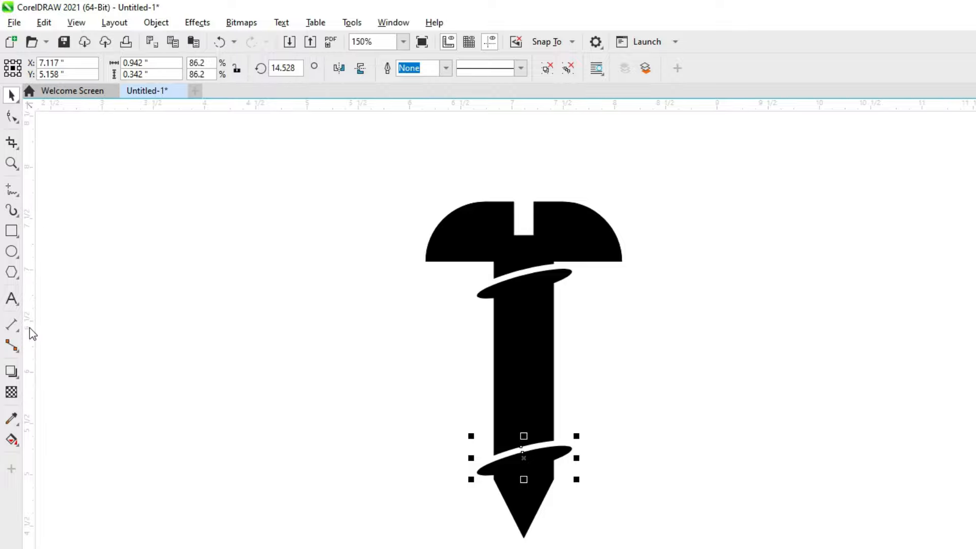
- Blend the upper thread into the lower thread along the shank
left_click(17, 379)
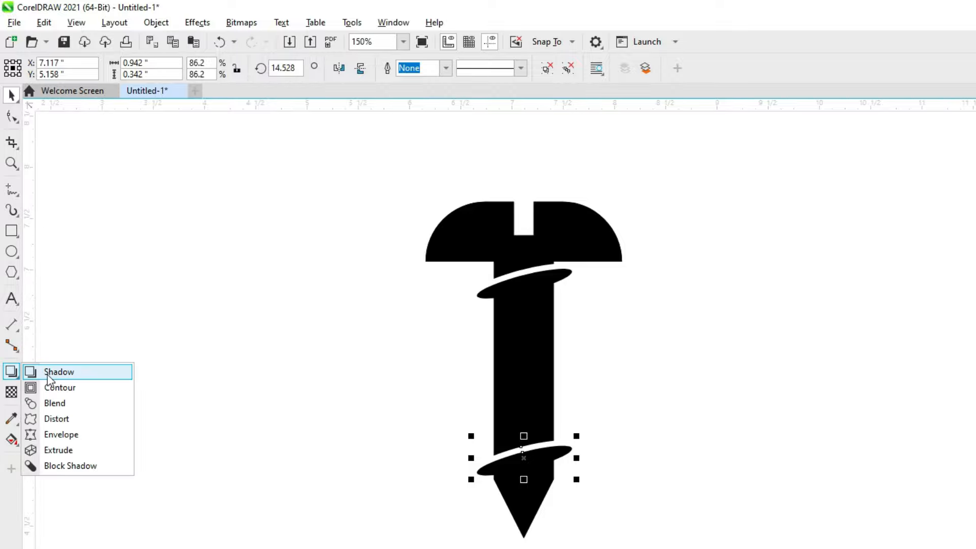
left_click(55, 403)
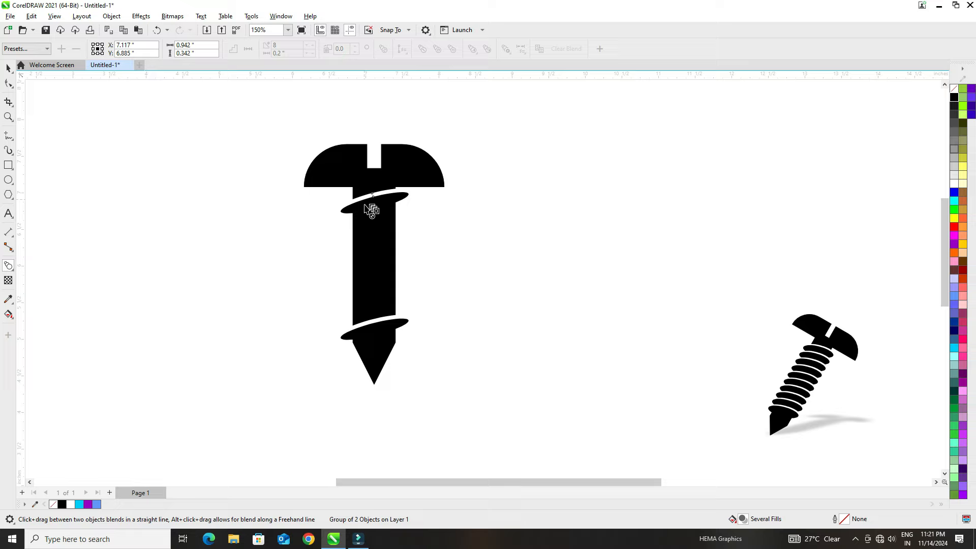
left_click_drag(365, 205, 365, 324)
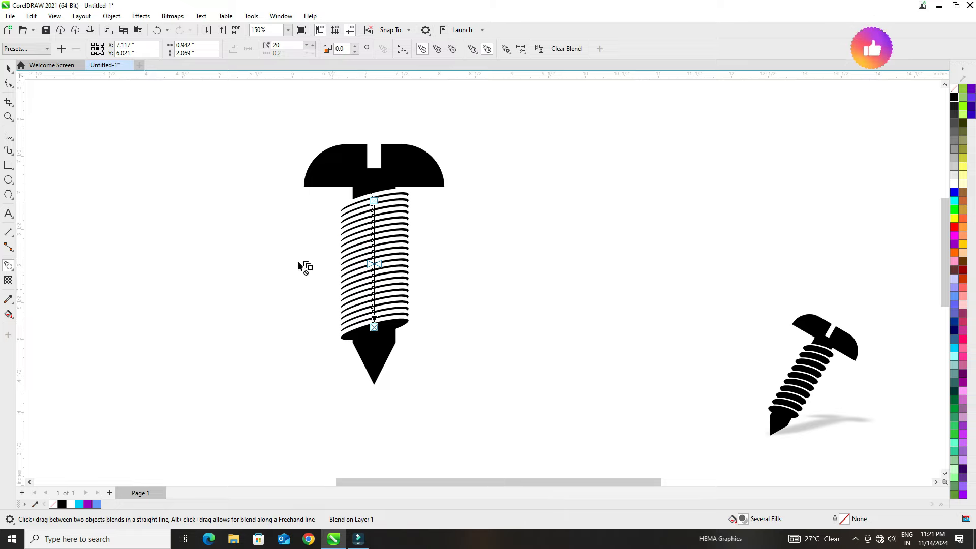
- Set the number of blend steps to 8 after trying 10
double_click(287, 48)
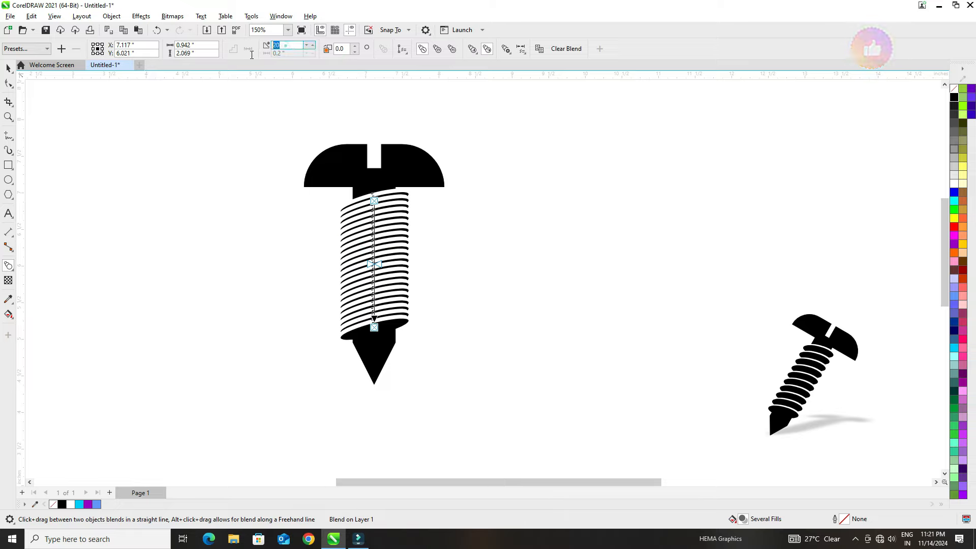
key("Return")
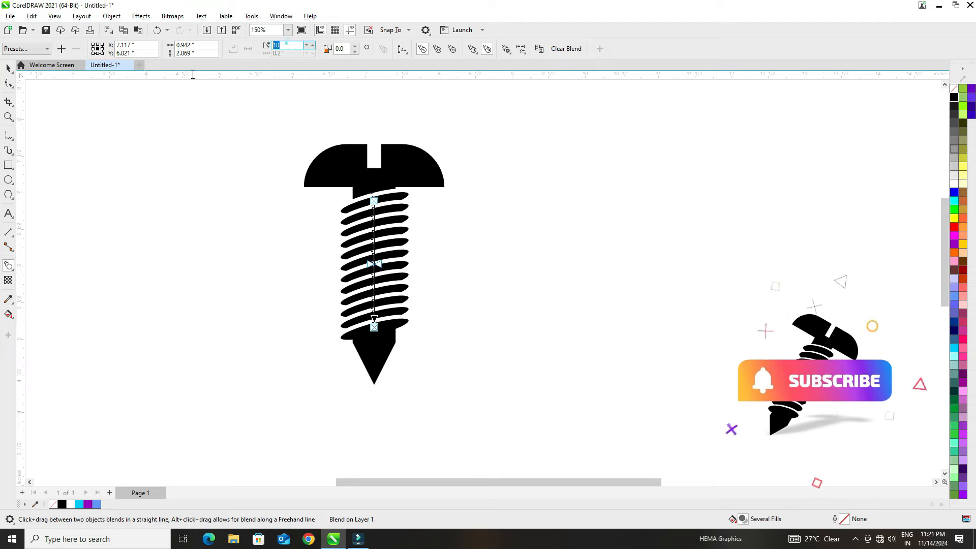
double_click(285, 46)
key("Return")
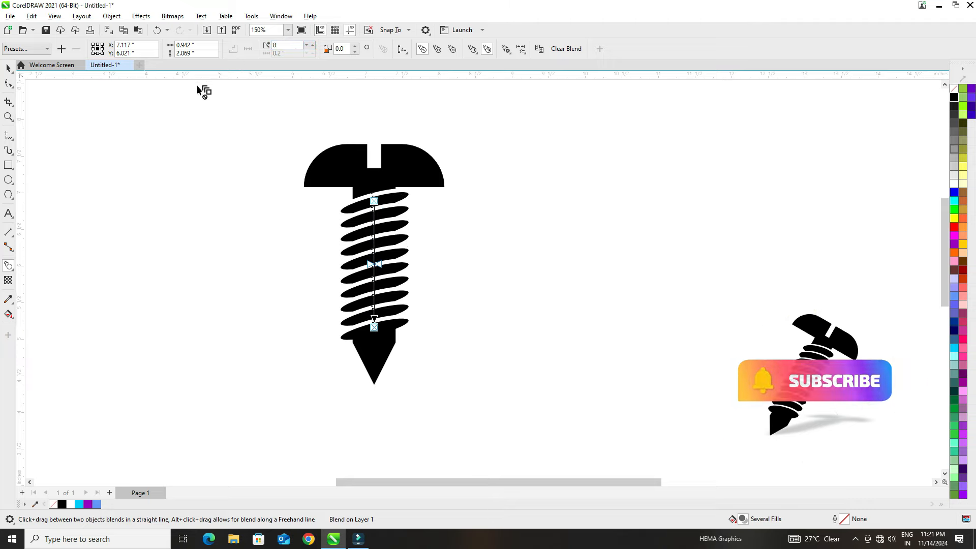
- Select the screw body together with all its threads and group them
left_click(9, 68)
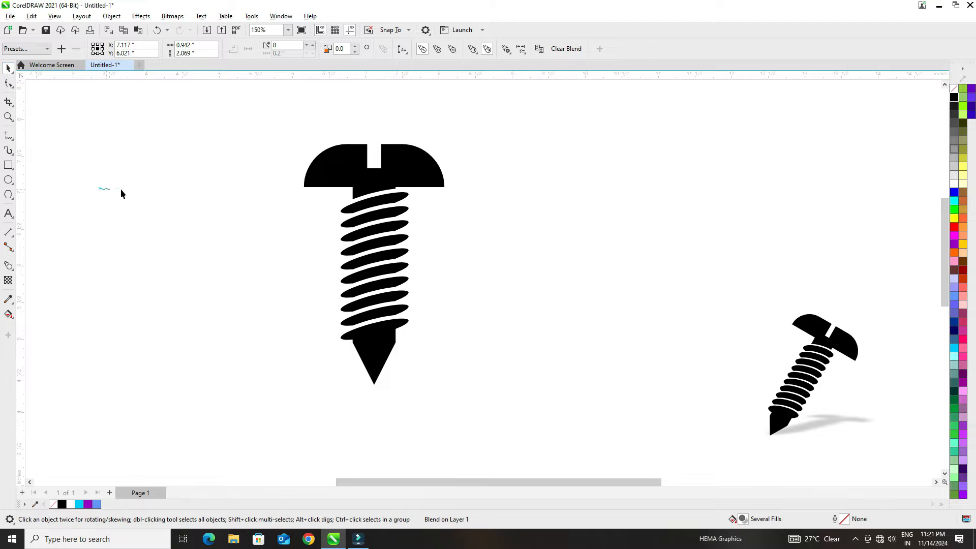
left_click_drag(211, 100, 539, 431)
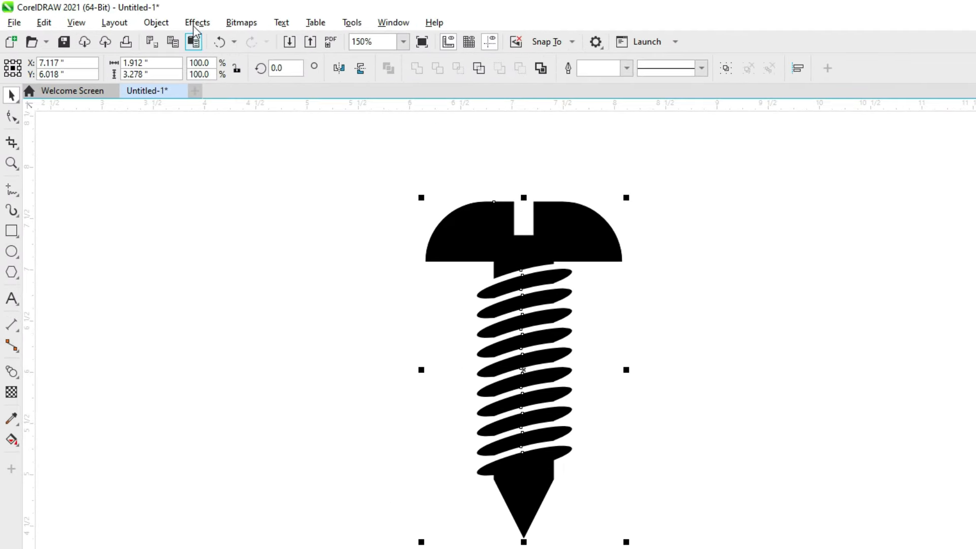
left_click(124, 18)
mouse_move(194, 267)
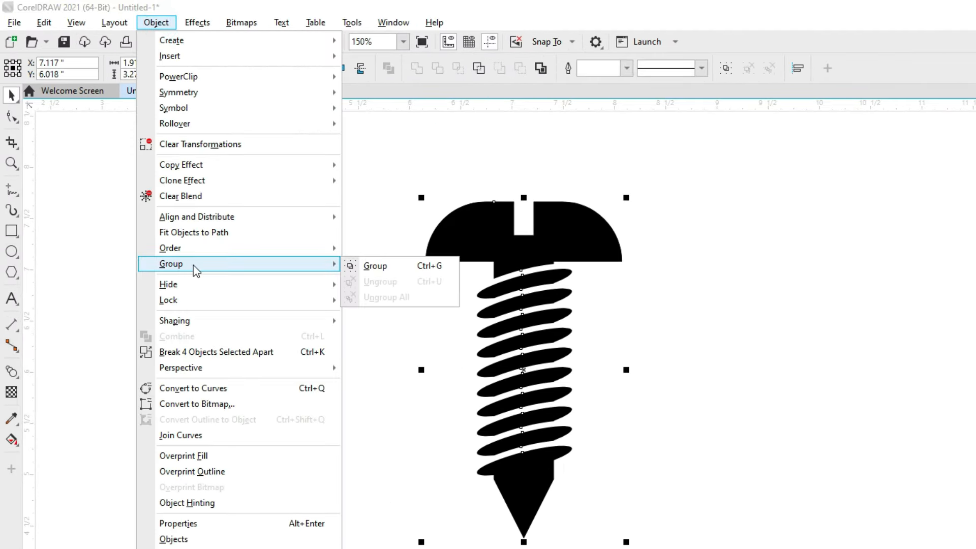
left_click(363, 265)
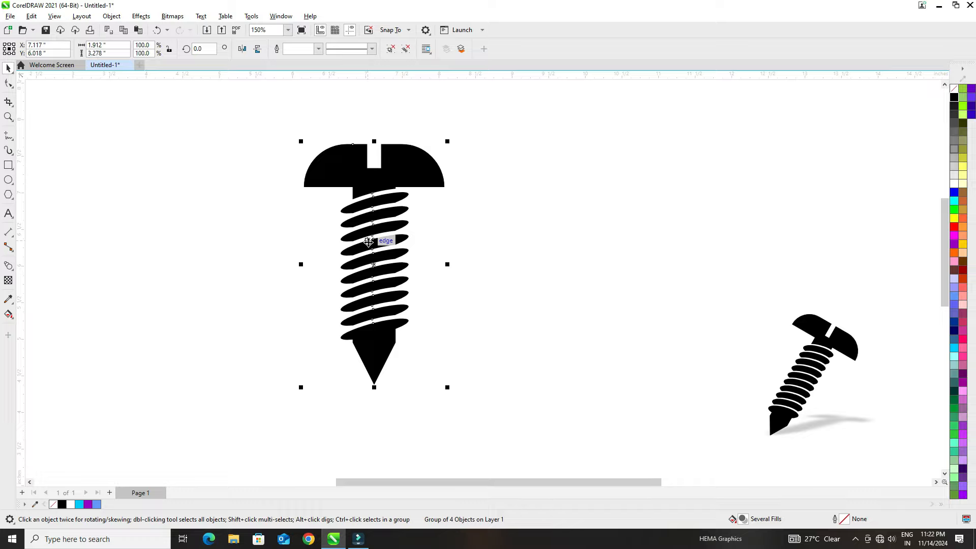
- Rotate the grouped screw 30° clockwise and enlarge it proportionally to about 4.11 by 5.47 in
left_click(368, 241)
left_click_drag(452, 139, 476, 220)
left_click(548, 168)
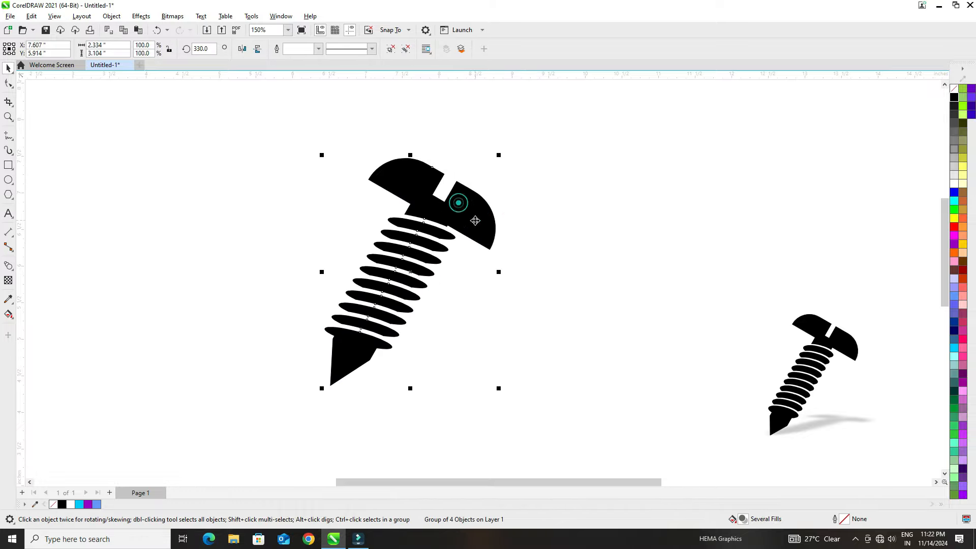
left_click_drag(322, 155, 232, 80)
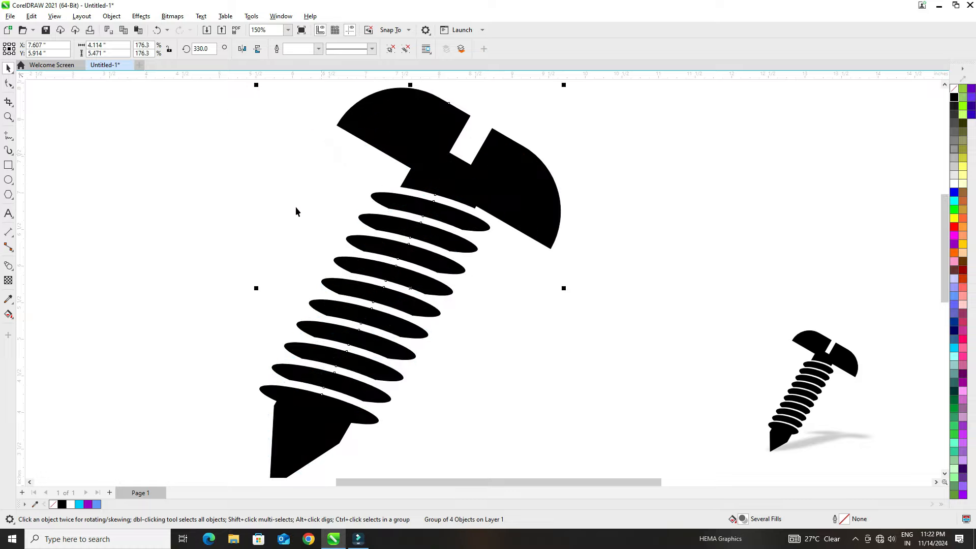